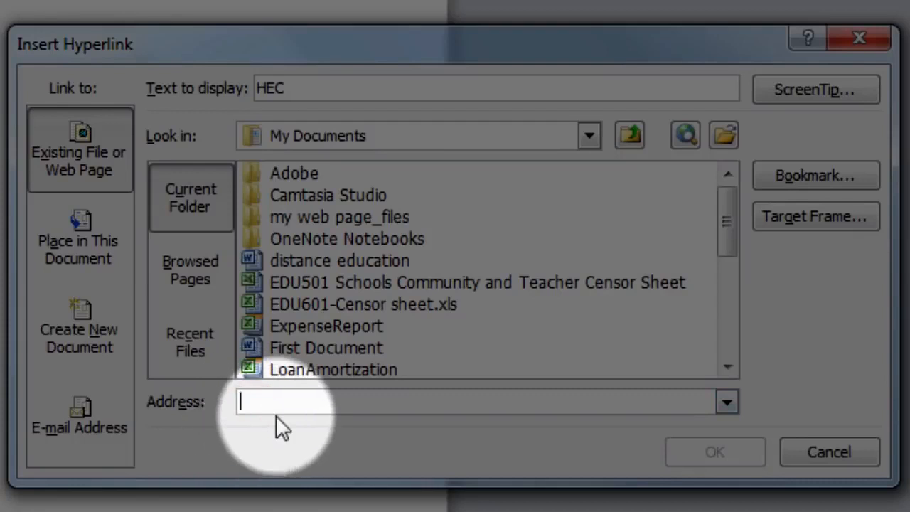
{"action": "type", "text": "www"}
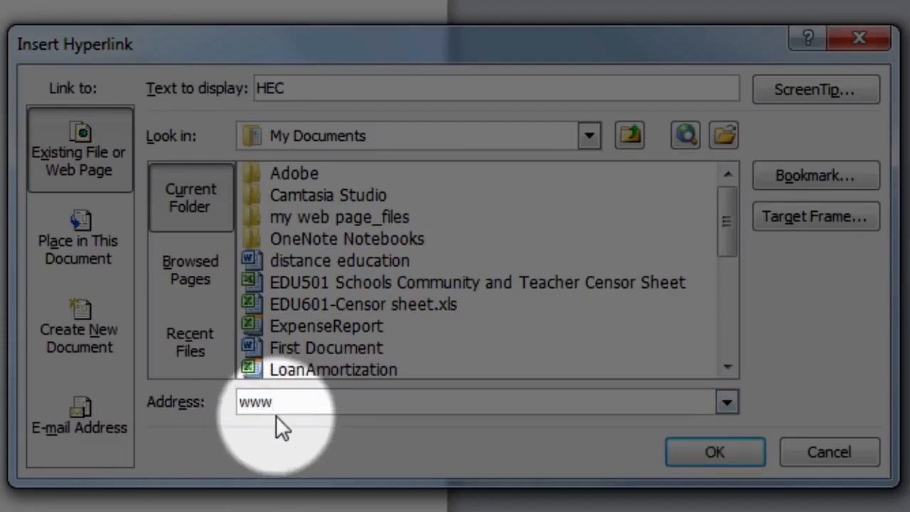
{"action": "type", "text": ".hec.gov.pk"}
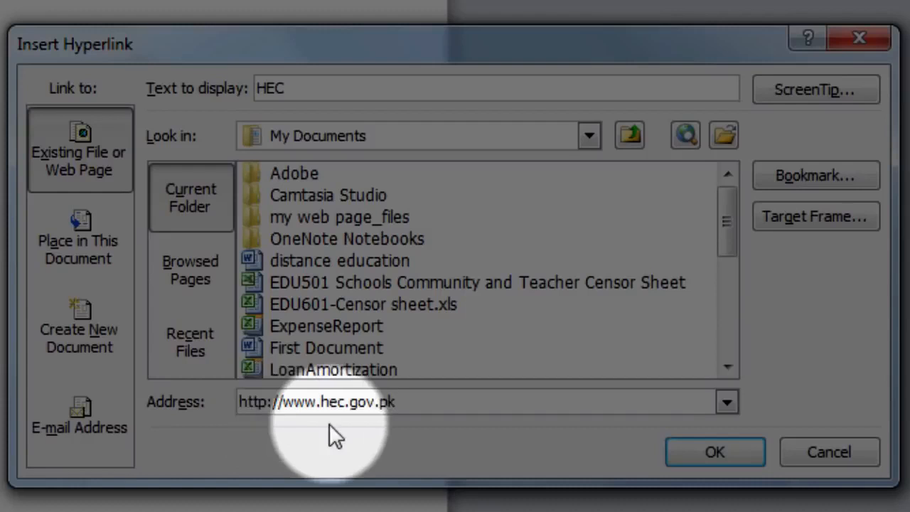
{"action": "left_click", "coordinate": [718, 458]}
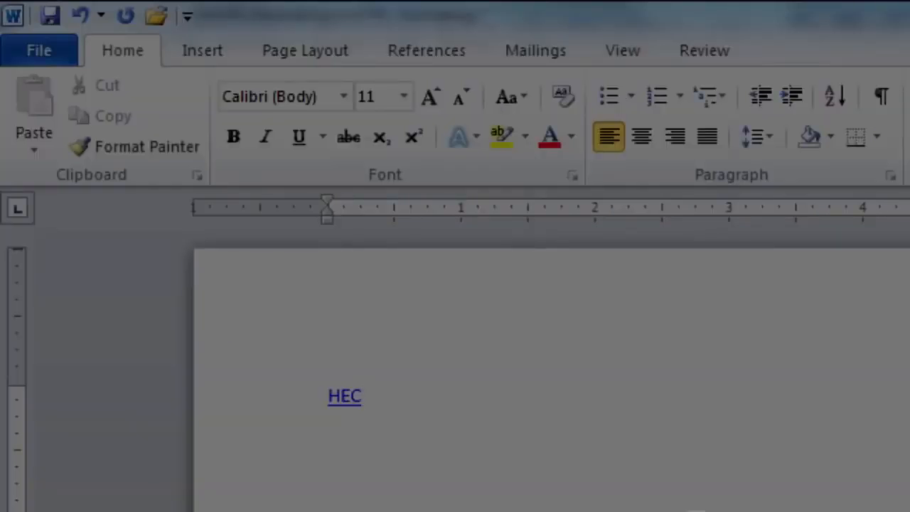
Step: Bring the distance education document window to the front
{"action": "mouse_move", "coordinate": [349, 415]}
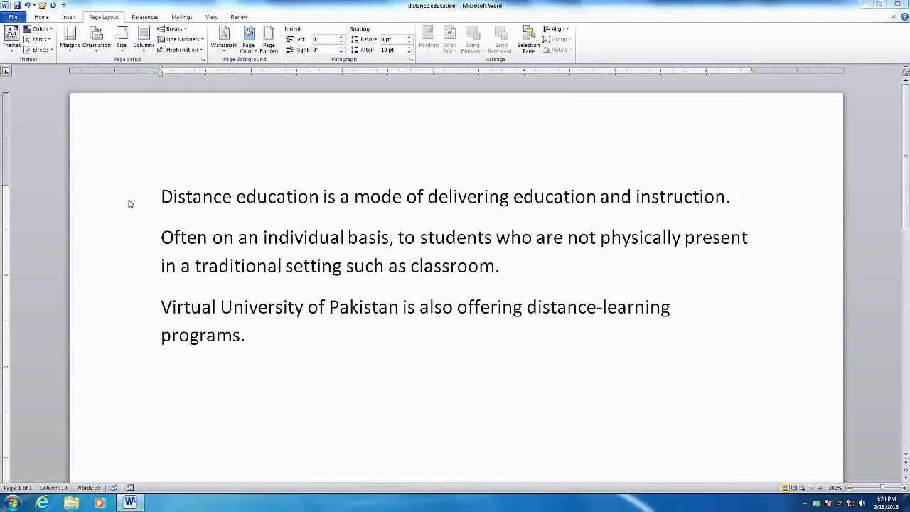
Step: Focus the Pakistan-1 document and switch to the Page Layout ribbon
{"action": "left_click", "coordinate": [513, 331]}
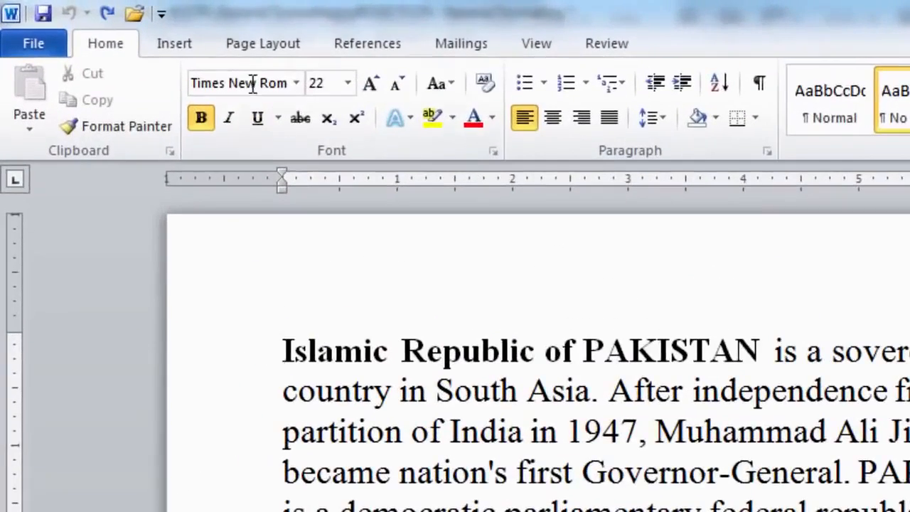
{"action": "left_click", "coordinate": [254, 51]}
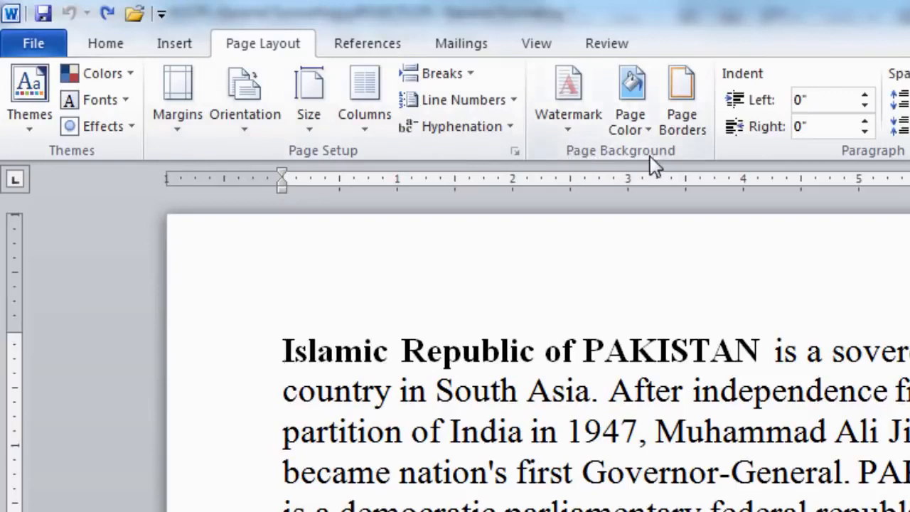
Step: Open Page Borders, look over the Page Border and Shading options, then return to Borders
{"action": "left_click", "coordinate": [680, 125]}
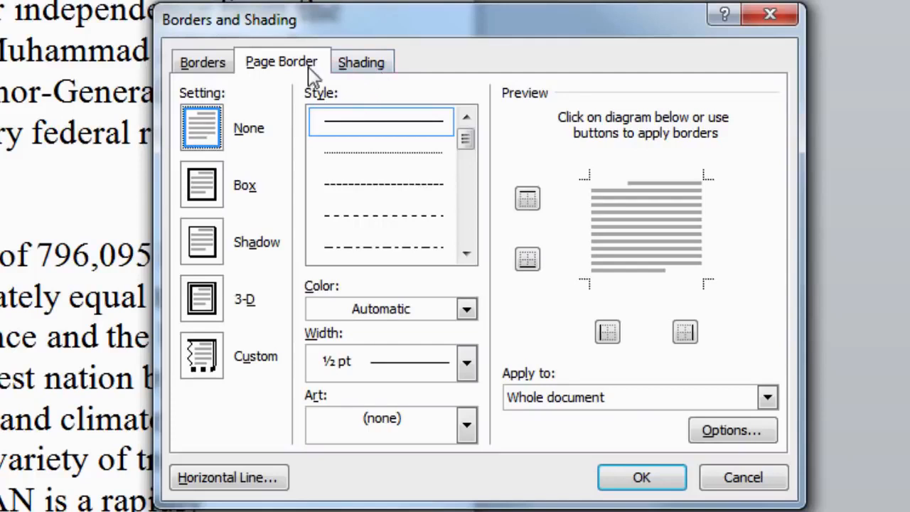
{"action": "left_click", "coordinate": [215, 69]}
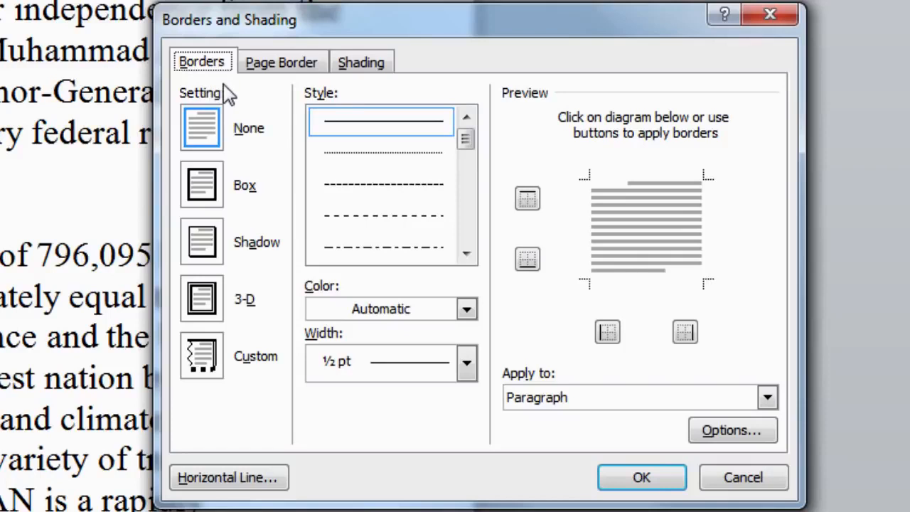
{"action": "left_click", "coordinate": [276, 80]}
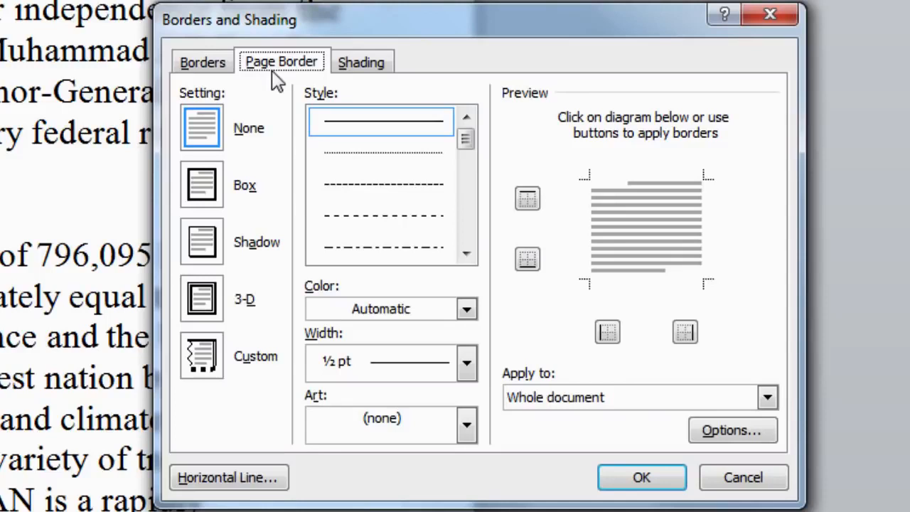
{"action": "left_click", "coordinate": [361, 75]}
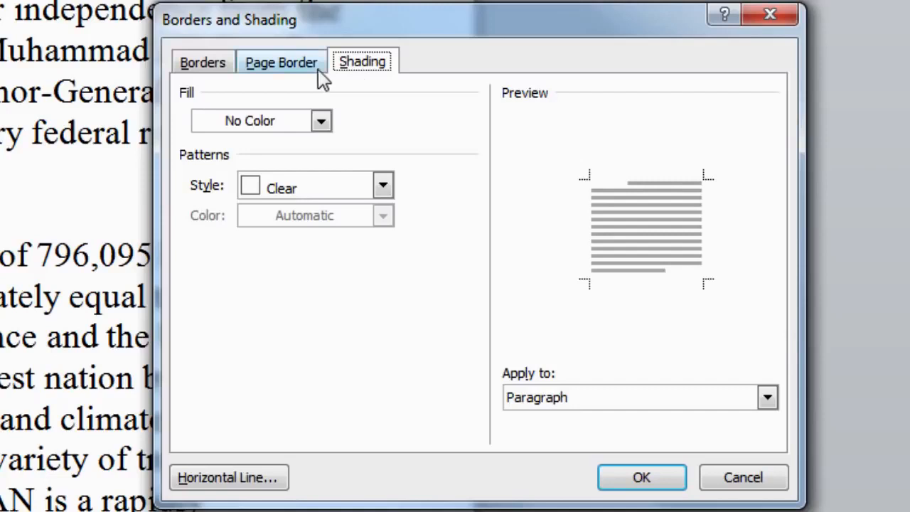
{"action": "left_click", "coordinate": [222, 71]}
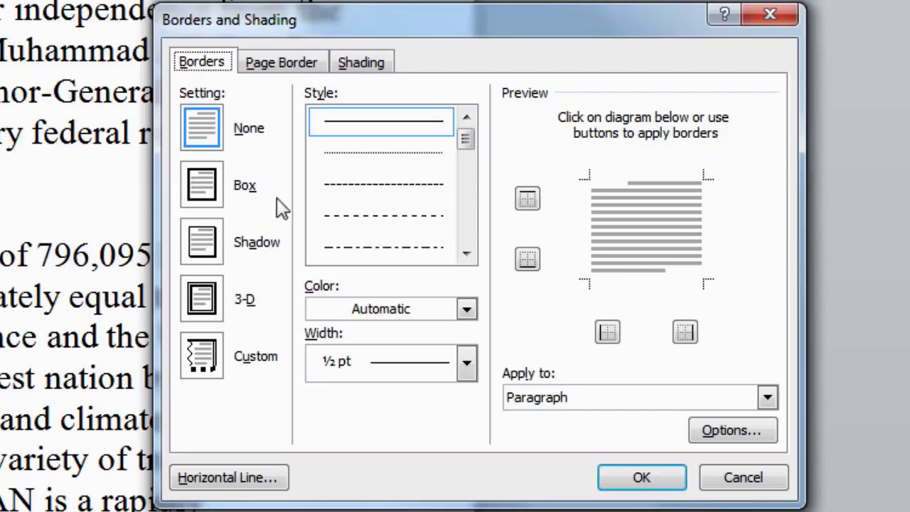
Step: Preview Box, 3-D and Custom border settings, settling on Shadow
{"action": "left_click", "coordinate": [212, 197]}
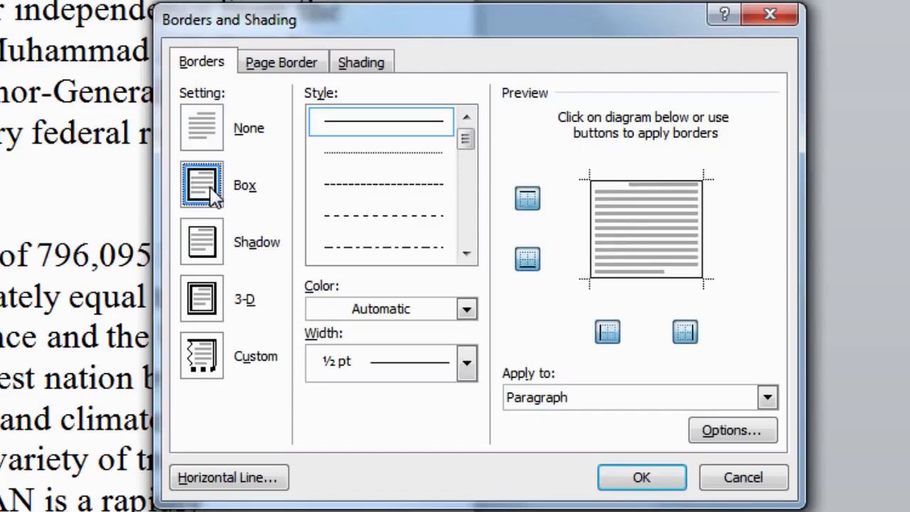
{"action": "left_click", "coordinate": [213, 259]}
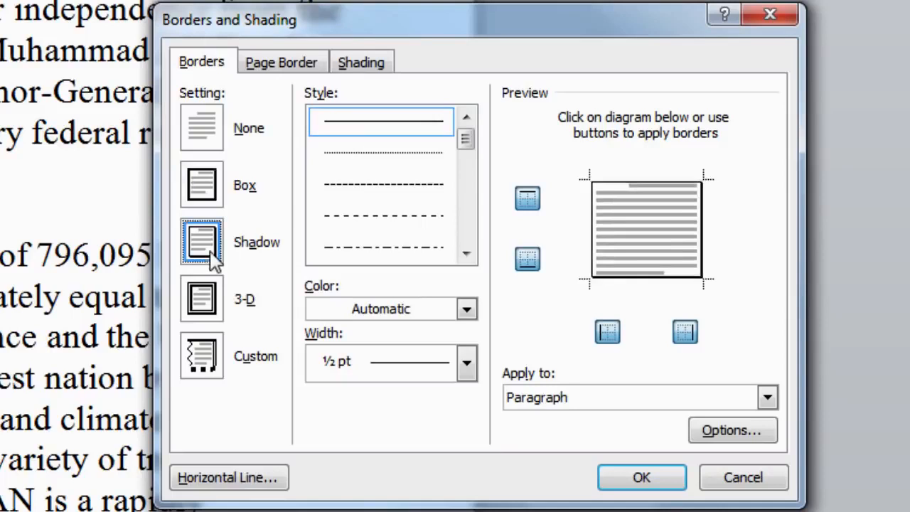
{"action": "left_click", "coordinate": [214, 313]}
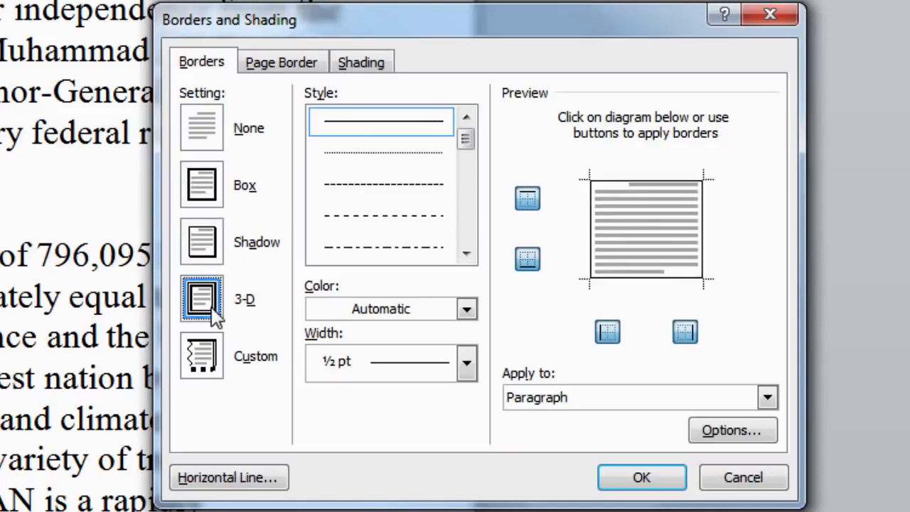
{"action": "left_click", "coordinate": [212, 359]}
{"action": "left_click", "coordinate": [210, 307]}
{"action": "left_click", "coordinate": [206, 257]}
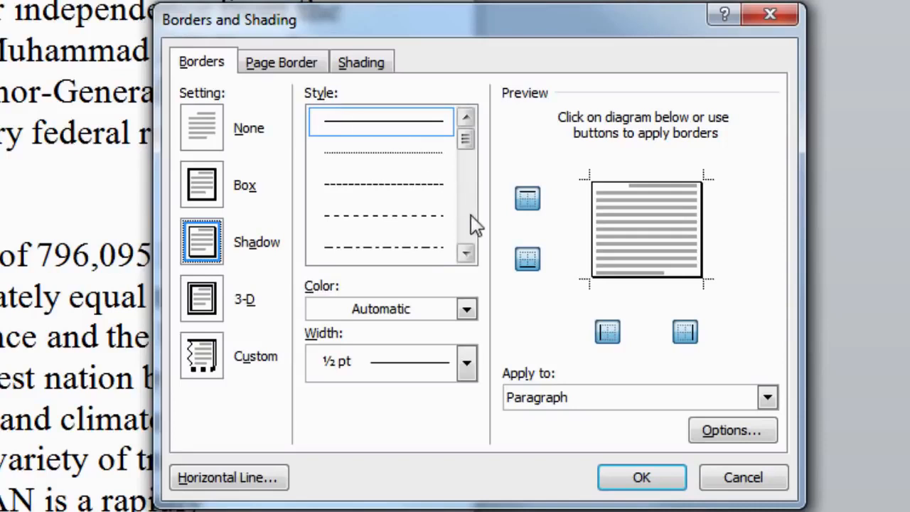
Step: Choose the single solid line style from the border Style list
{"action": "left_click", "coordinate": [466, 256]}
{"action": "left_click", "coordinate": [466, 254]}
{"action": "left_click", "coordinate": [466, 253]}
{"action": "left_click", "coordinate": [466, 253]}
{"action": "left_click", "coordinate": [466, 254]}
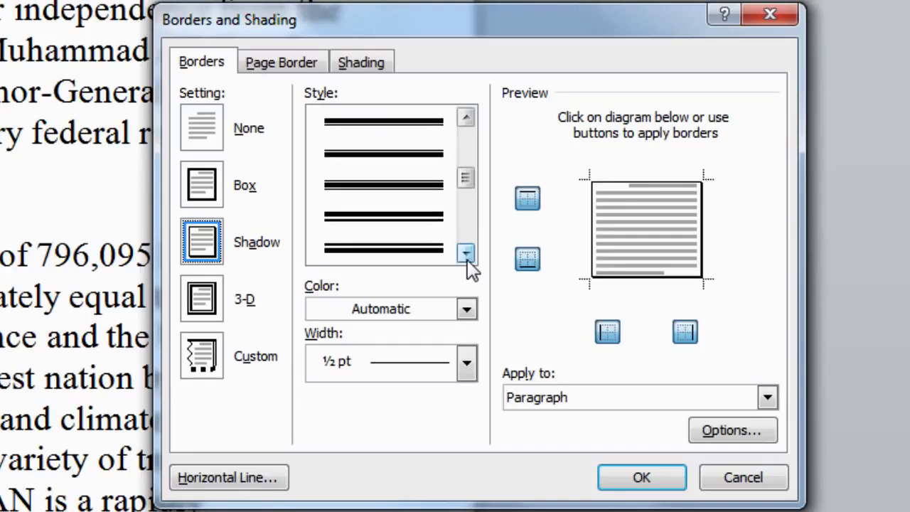
{"action": "left_click_drag", "start_coordinate": [466, 175], "coordinate": [474, 147]}
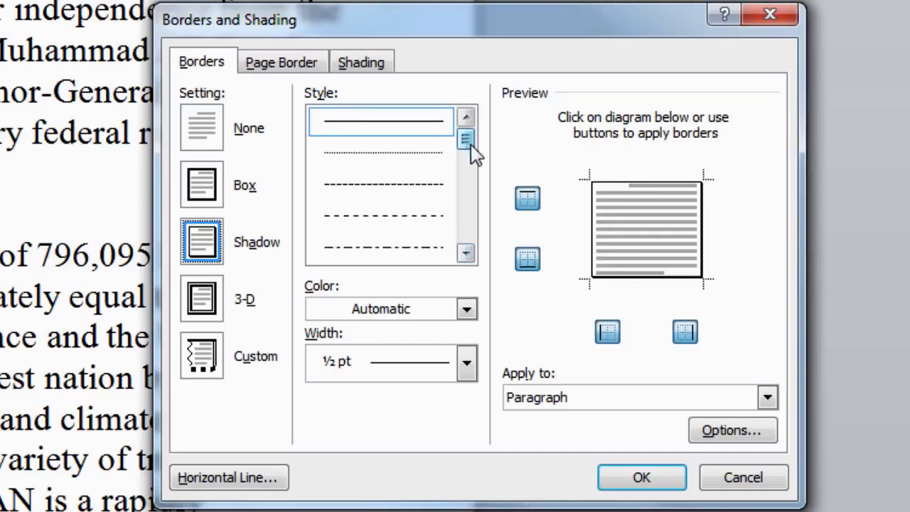
{"action": "left_click", "coordinate": [412, 132]}
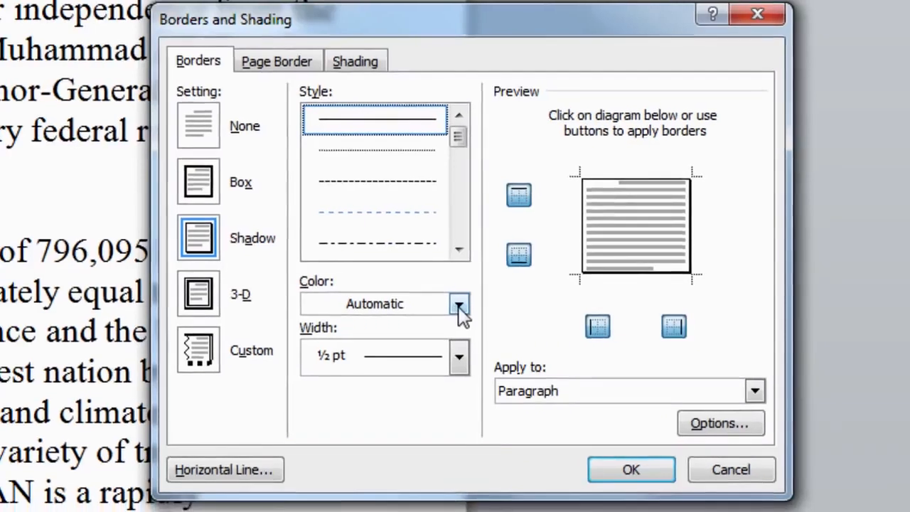
Step: Give the shadow border a blue theme colour and a 3 pt width
{"action": "left_click", "coordinate": [464, 311]}
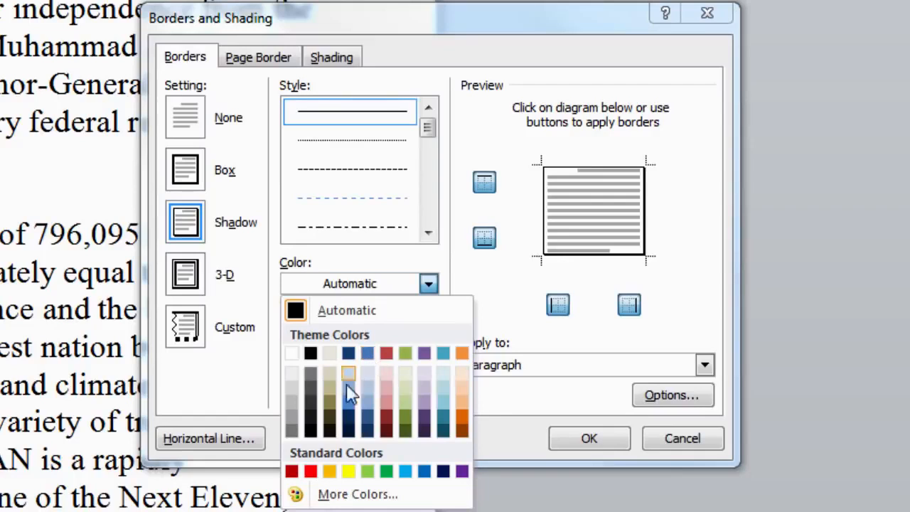
{"action": "left_click", "coordinate": [351, 404]}
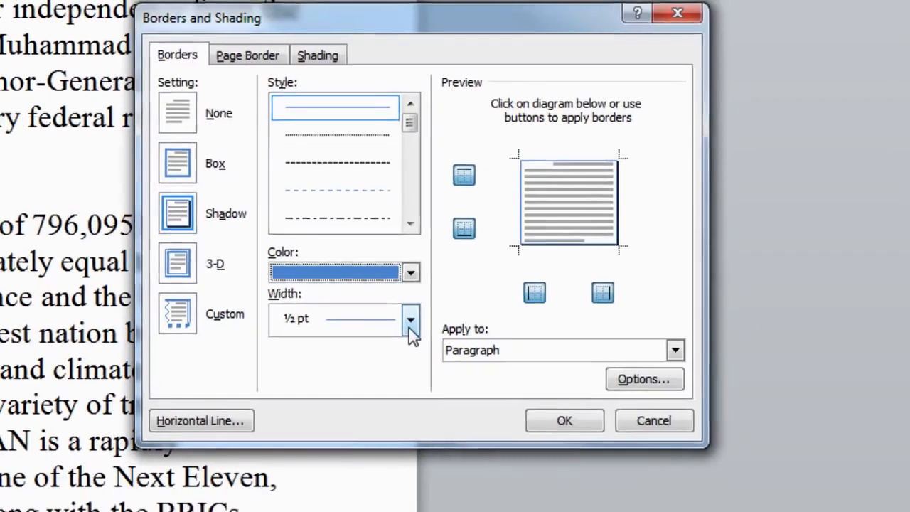
{"action": "left_click", "coordinate": [427, 336]}
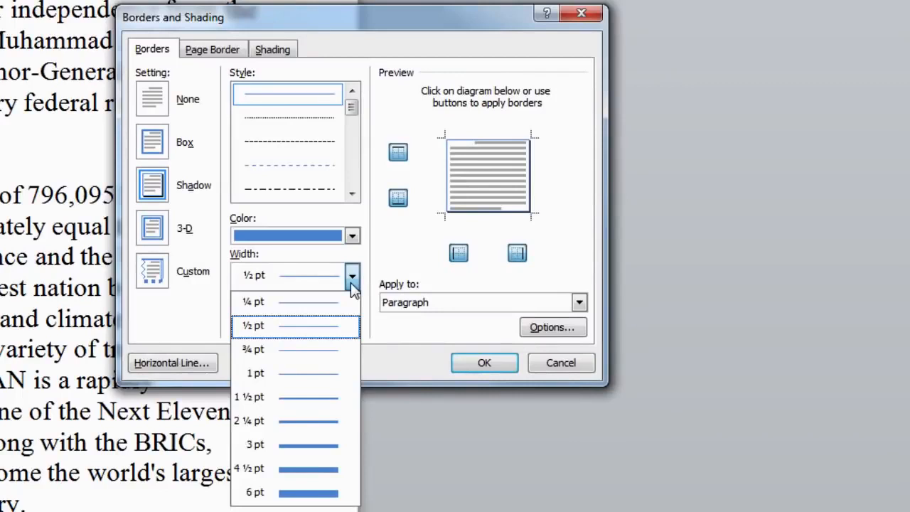
{"action": "key", "text": "Up"}
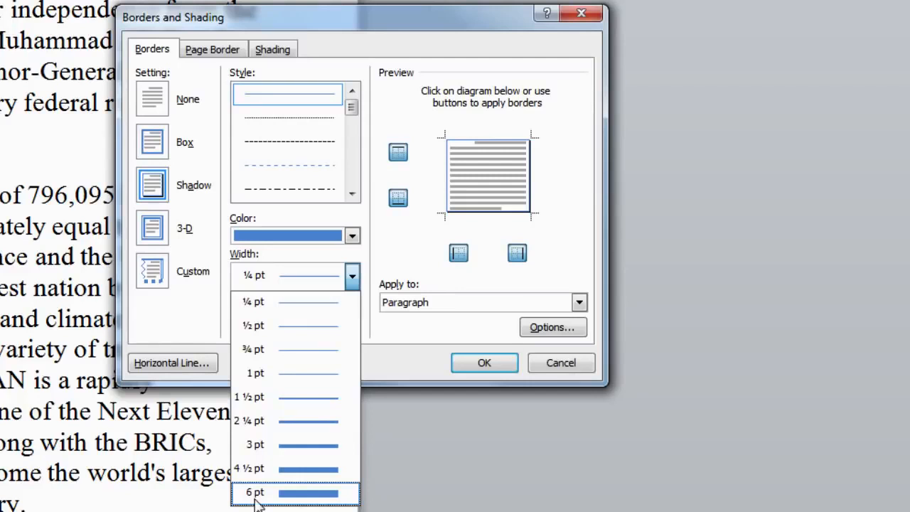
{"action": "left_click", "coordinate": [258, 444]}
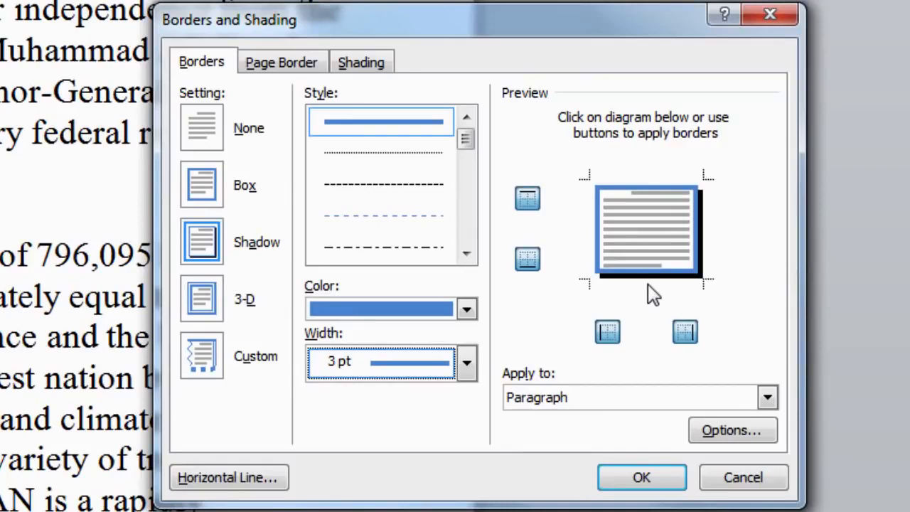
Step: Apply the blue 3 pt shadow border to the paragraph
{"action": "left_click", "coordinate": [643, 478]}
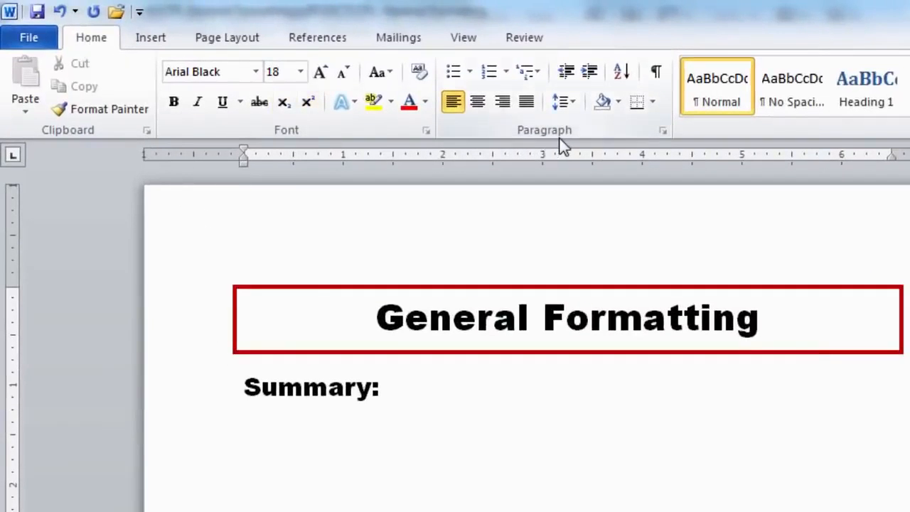
Step: Turn the Summary: line in General Formatting into a bulleted item
{"action": "left_click", "coordinate": [455, 74]}
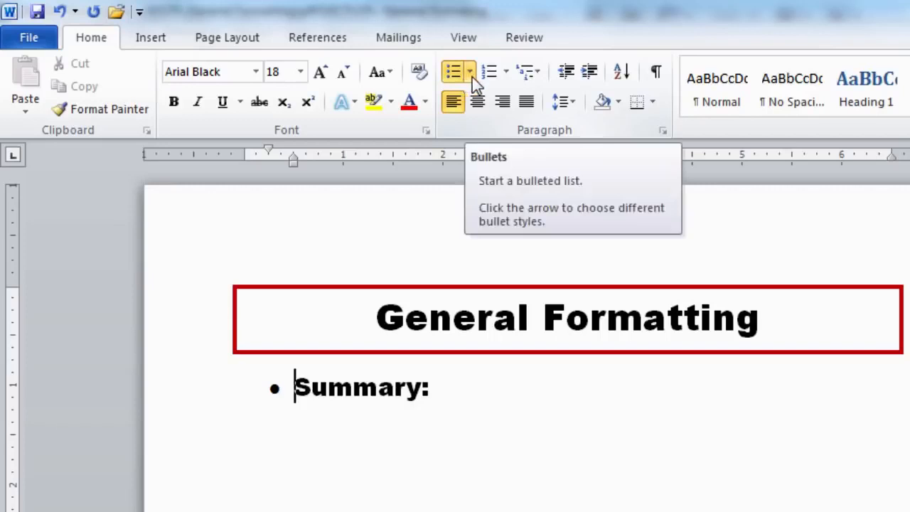
Step: Switch the Summary: bullet to the four-diamond style from the Bullet Library
{"action": "left_click", "coordinate": [470, 72]}
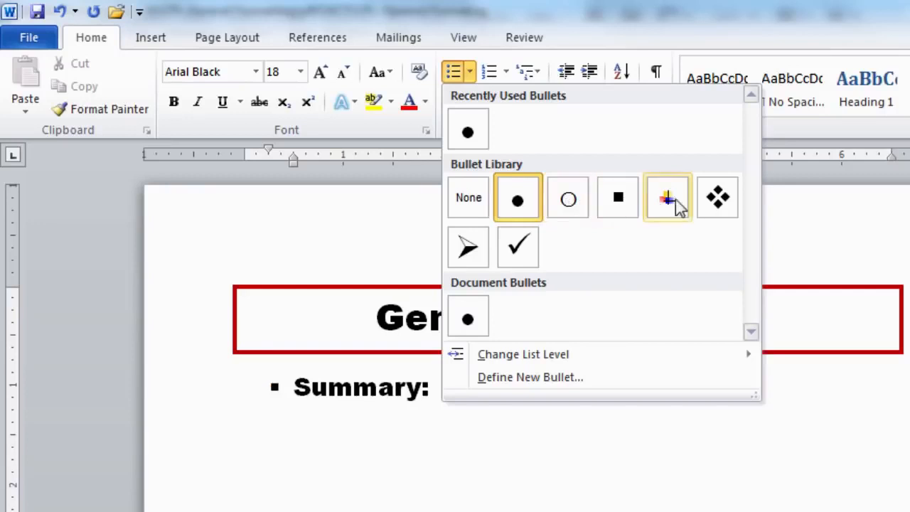
{"action": "left_click", "coordinate": [723, 213]}
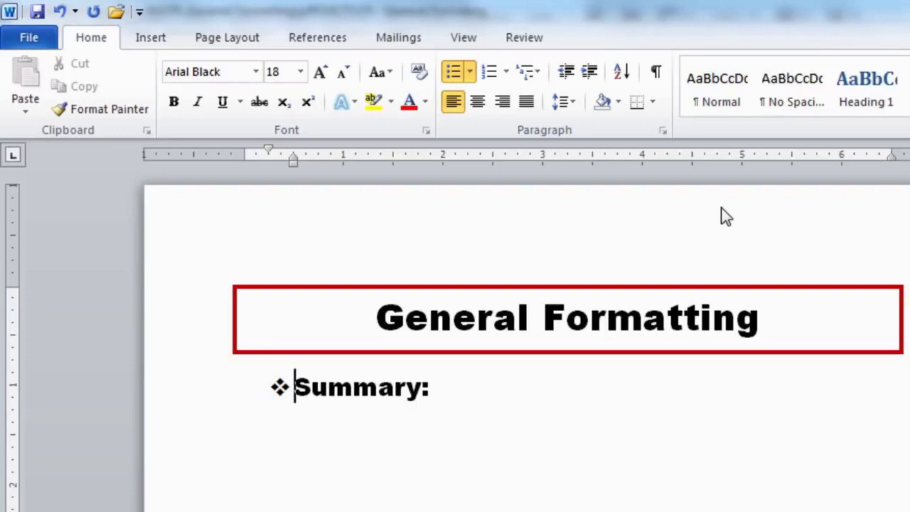
{"action": "left_click", "coordinate": [422, 384]}
Step: Make the first bullet read 'Summary of CPL:' and add a 'Word Processing' bullet
{"action": "type", "text": "of "}
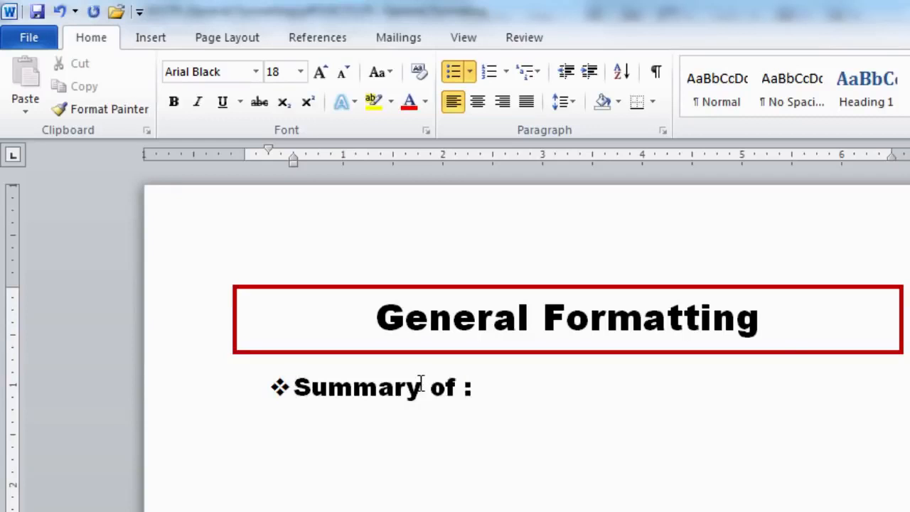
{"action": "type", "text": "CPL"}
{"action": "key", "text": "End"}
{"action": "key", "text": "Return"}
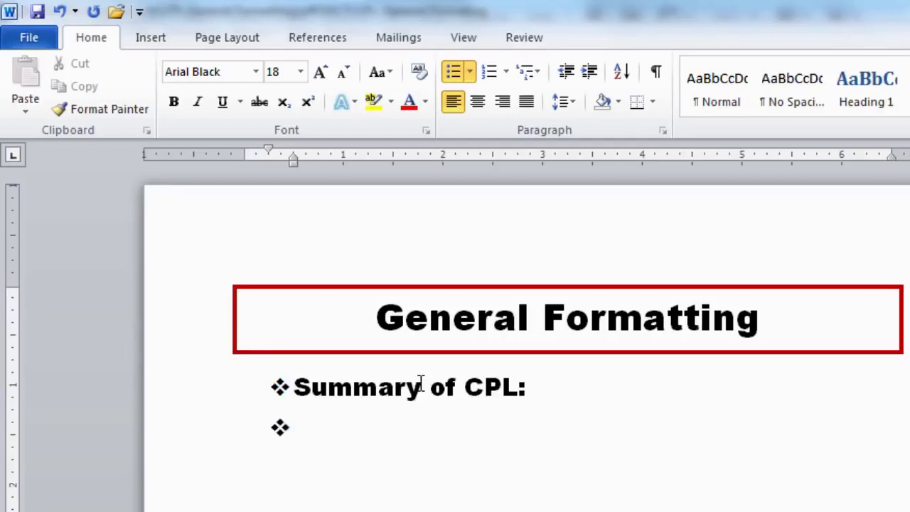
{"action": "type", "text": "W"}
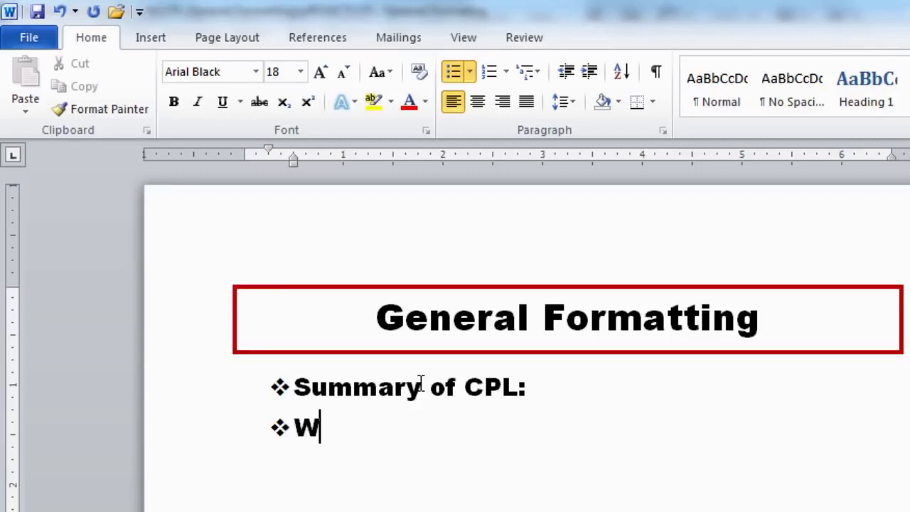
{"action": "type", "text": "ord Pr"}
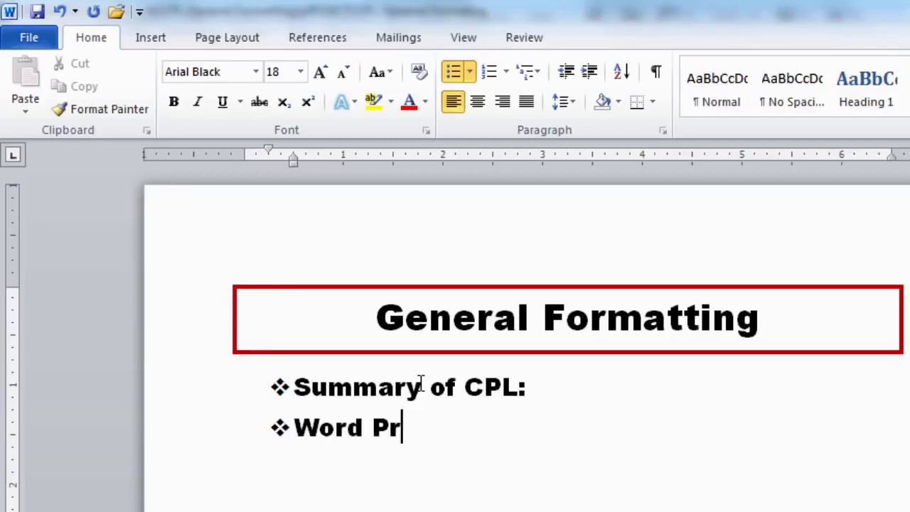
{"action": "type", "text": "ocessing"}
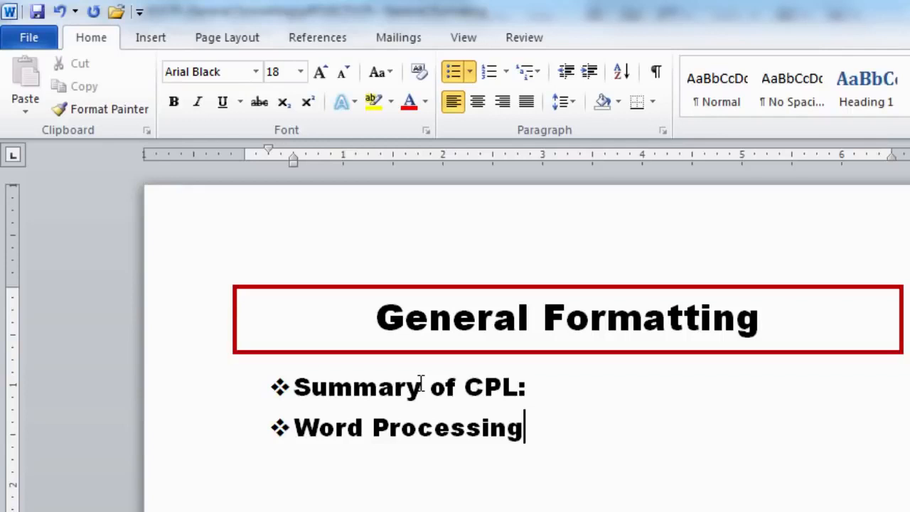
Step: Leave an empty unbulleted line below the list, removing a hand-typed '1)'
{"action": "key", "text": "Return"}
{"action": "key", "text": "Return"}
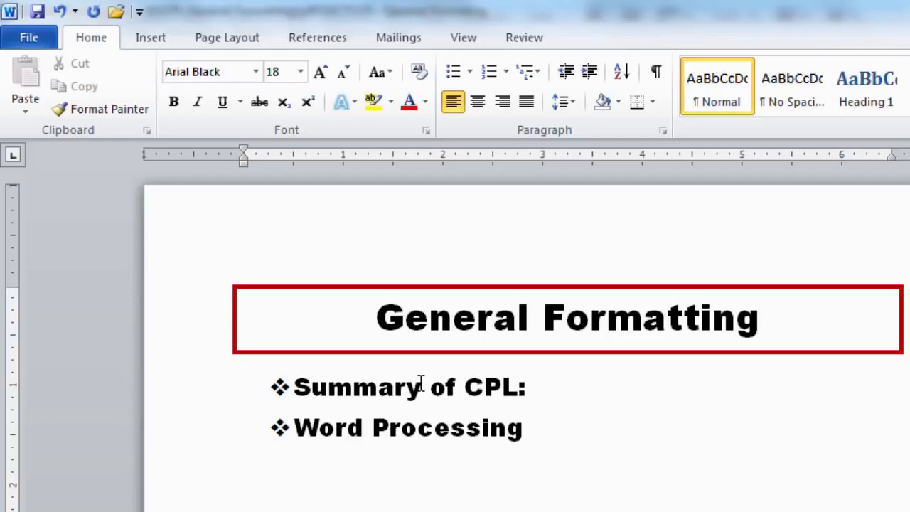
{"action": "type", "text": "1."}
{"action": "key", "text": "BackSpace"}
{"action": "type", "text": ")"}
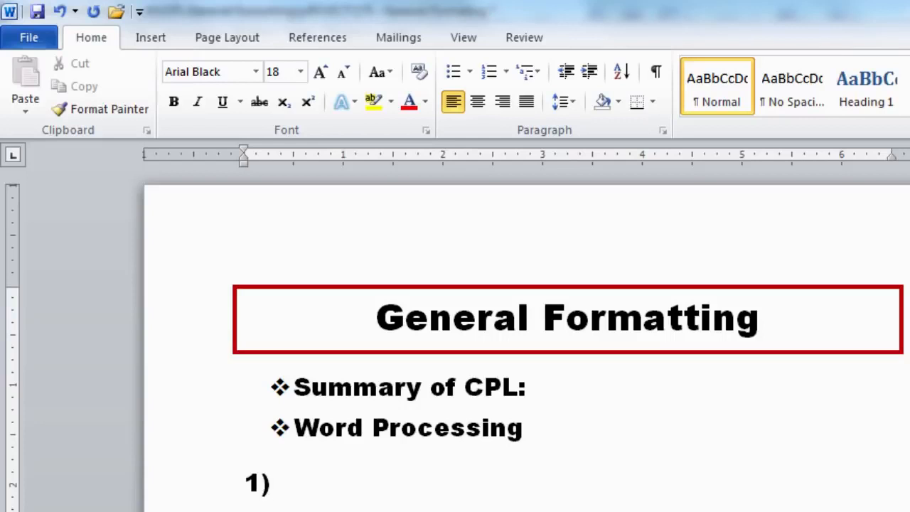
{"action": "key", "text": "BackSpace"}
{"action": "key", "text": "BackSpace"}
Step: Number the empty line using the 1) 2) 3) numbering format
{"action": "left_click", "coordinate": [491, 82]}
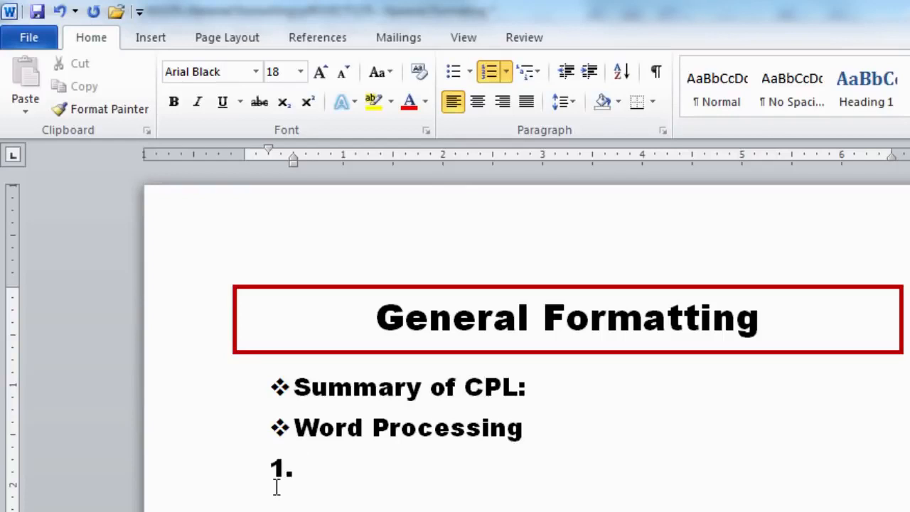
{"action": "left_click", "coordinate": [505, 72]}
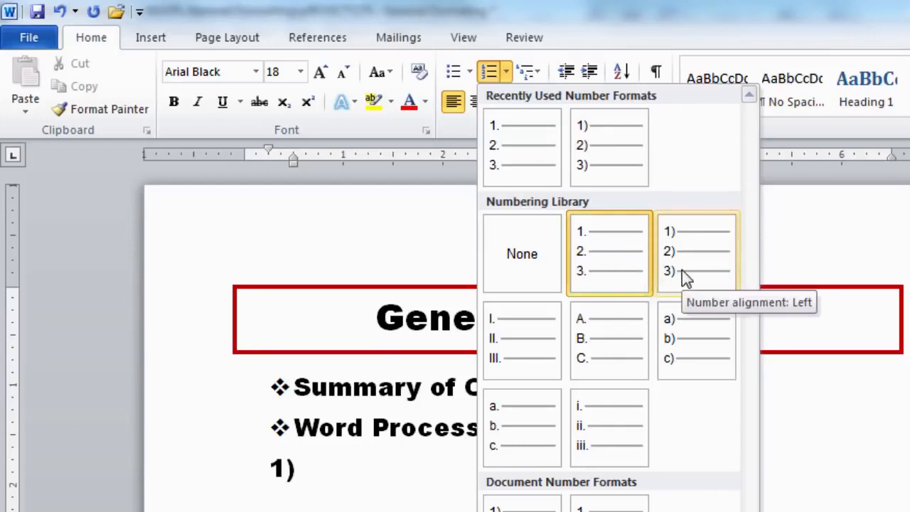
{"action": "left_click", "coordinate": [695, 286]}
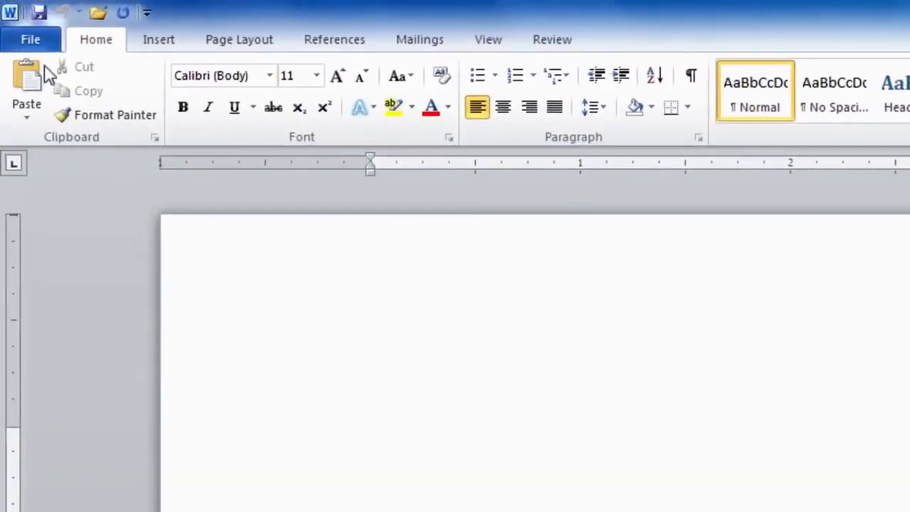
Step: Show the New page listing available templates in the File Backstage view
{"action": "left_click", "coordinate": [41, 47]}
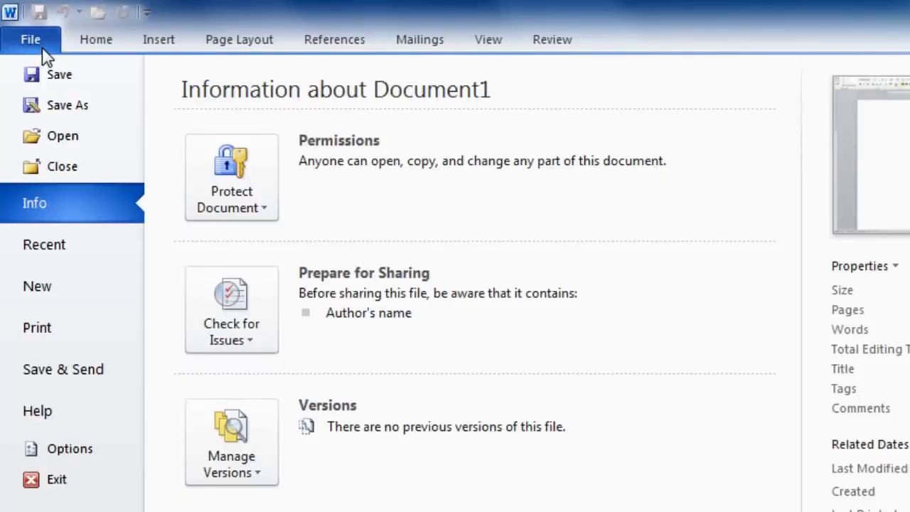
{"action": "left_click", "coordinate": [49, 287]}
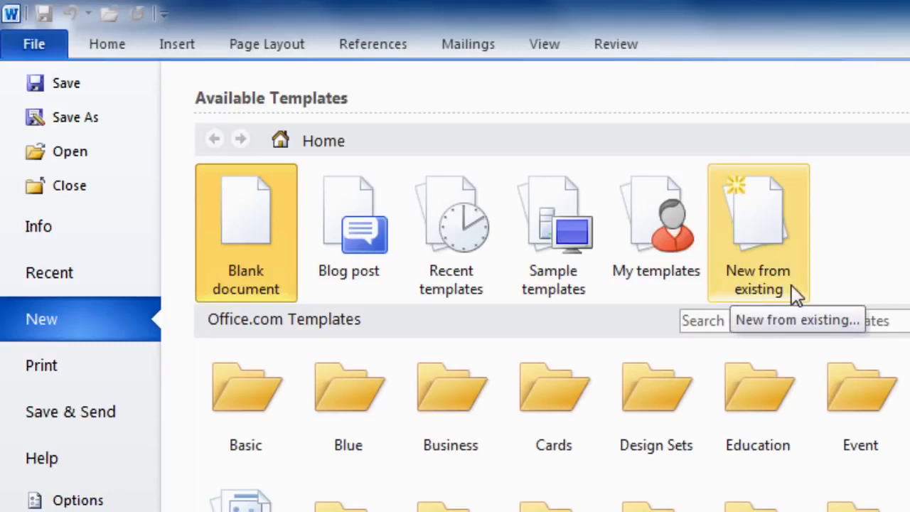
{"action": "left_click", "coordinate": [568, 280]}
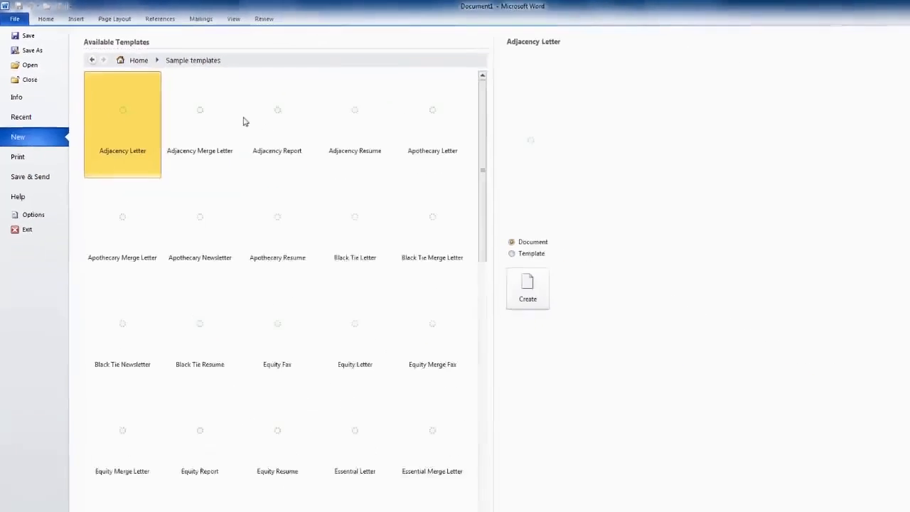
{"action": "left_click_drag", "start_coordinate": [437, 197], "coordinate": [436, 247]}
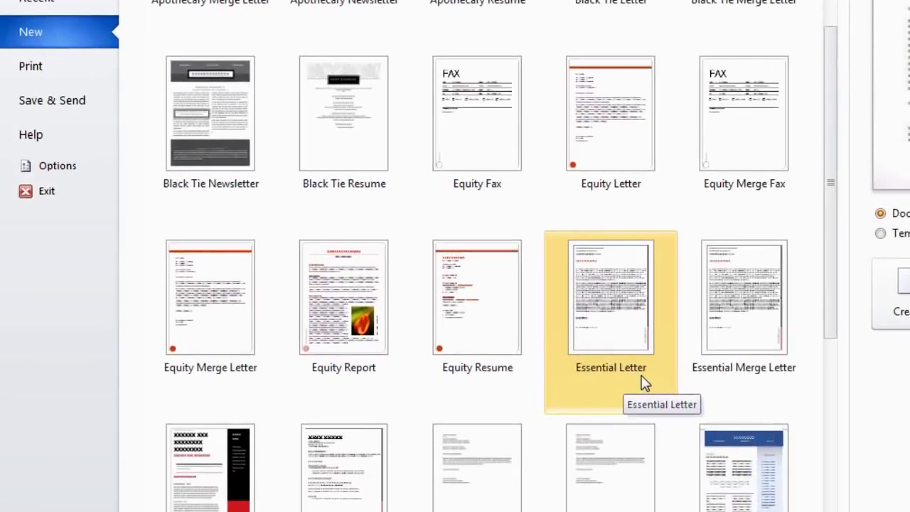
{"action": "scroll", "coordinate": [717, 372], "scroll_direction": "down", "scroll_amount": 5}
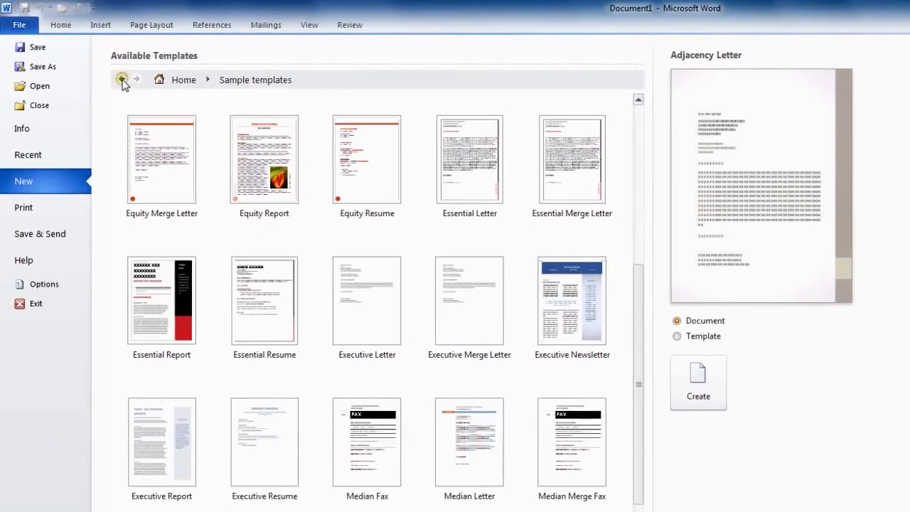
{"action": "left_click", "coordinate": [122, 80]}
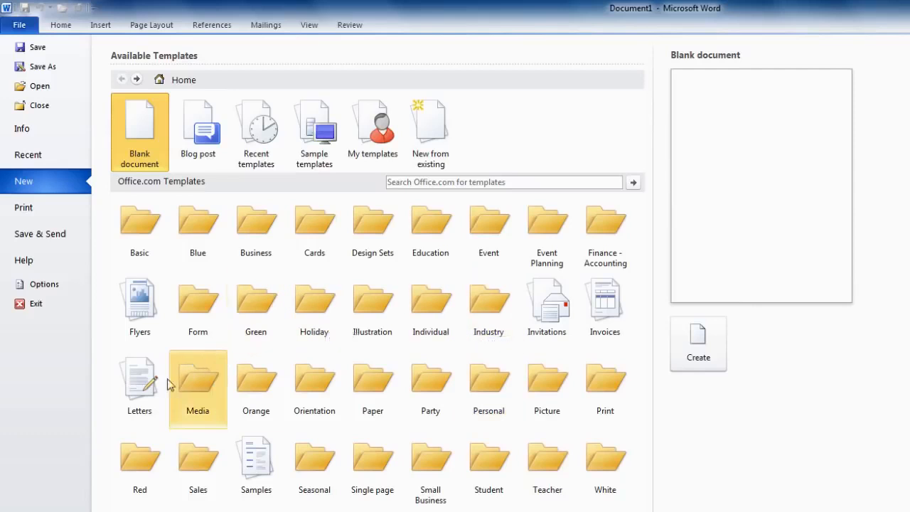
{"action": "left_click", "coordinate": [147, 402]}
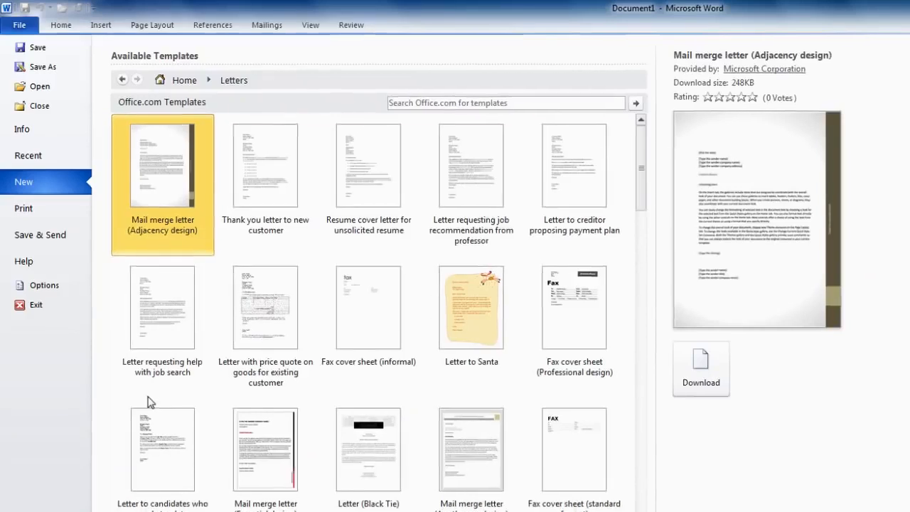
{"action": "left_click_drag", "start_coordinate": [642, 202], "coordinate": [678, 296]}
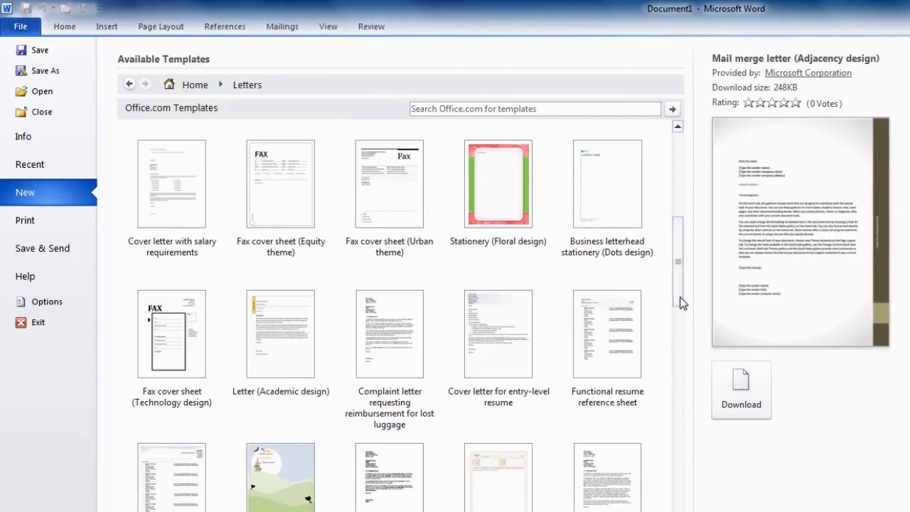
{"action": "left_click", "coordinate": [299, 355]}
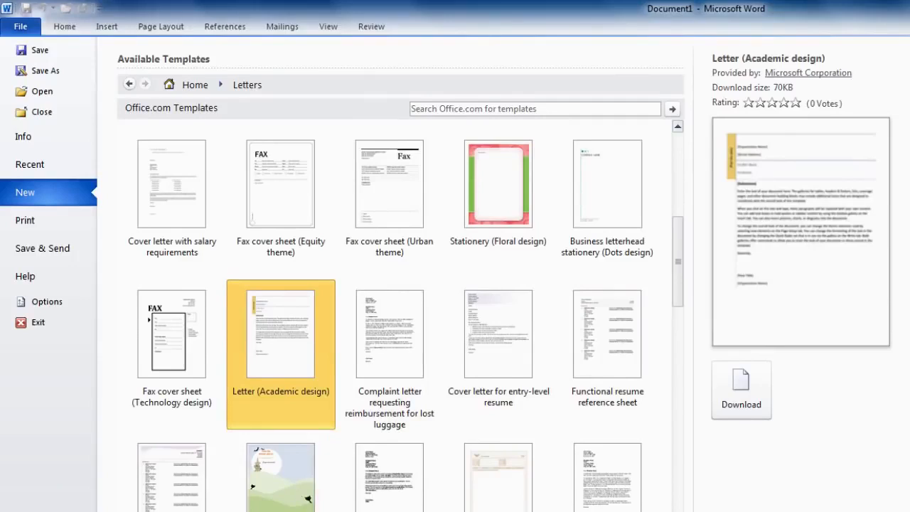
{"action": "scroll", "coordinate": [302, 467], "scroll_direction": "down", "scroll_amount": 5}
{"action": "left_click", "coordinate": [294, 450]}
{"action": "left_click", "coordinate": [130, 86]}
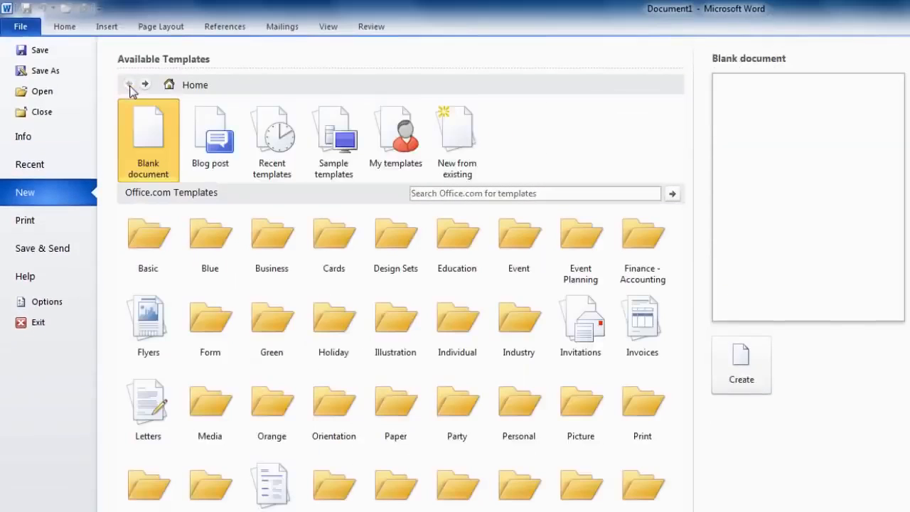
{"action": "left_click", "coordinate": [352, 260]}
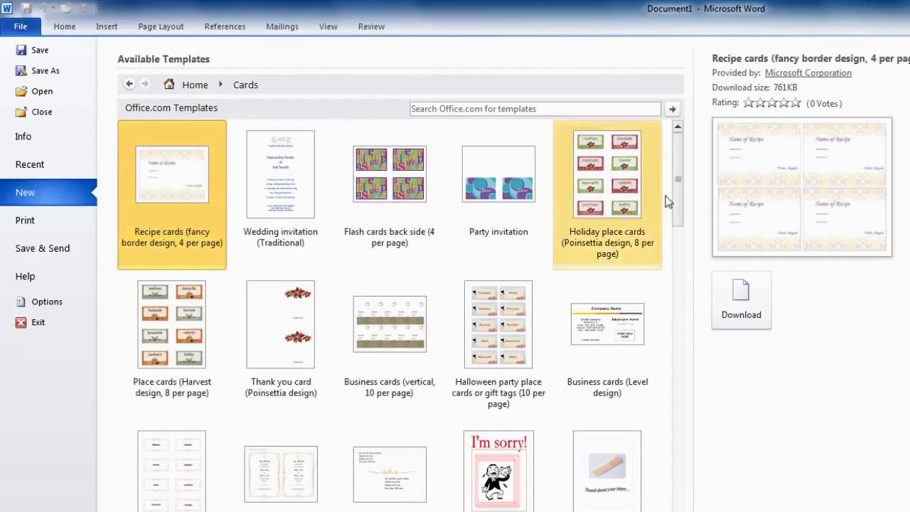
{"action": "left_click_drag", "start_coordinate": [682, 199], "coordinate": [679, 219]}
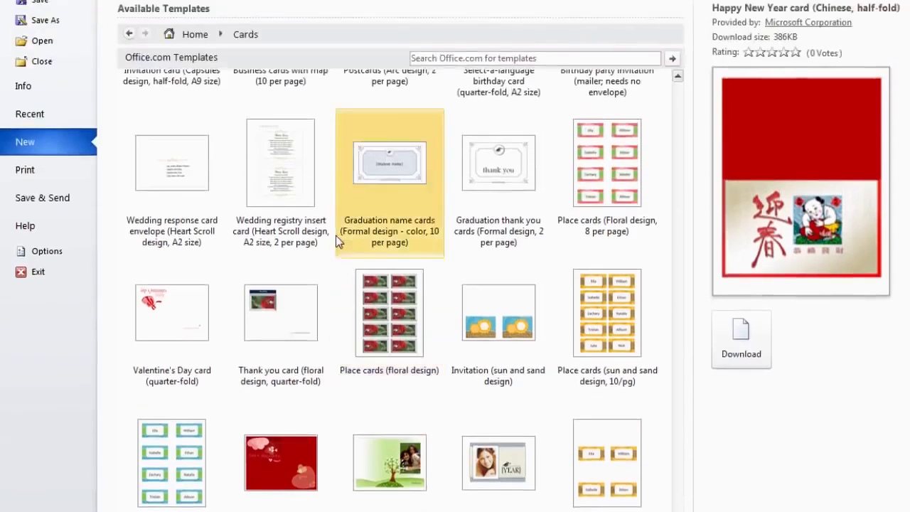
{"action": "left_click", "coordinate": [130, 84]}
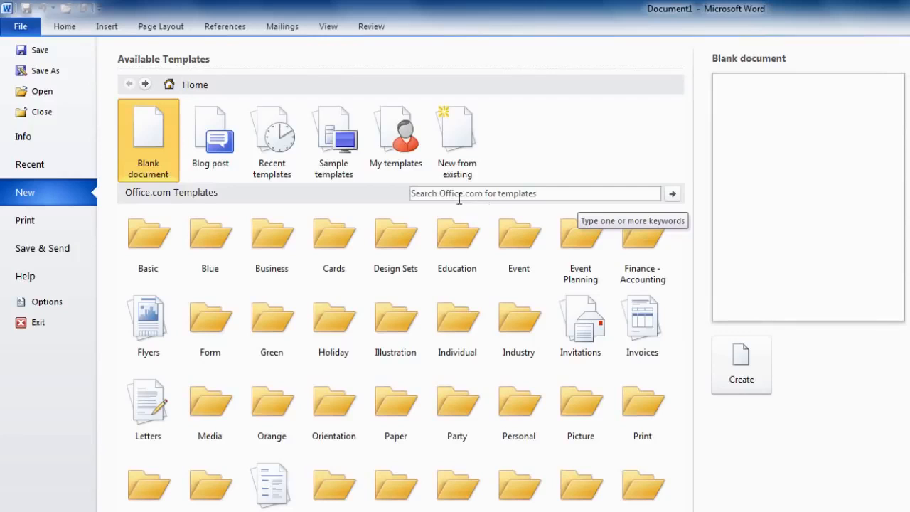
Step: Search Office.com templates for 'memo' and download the Memo (Professional design) template
{"action": "left_click", "coordinate": [427, 193]}
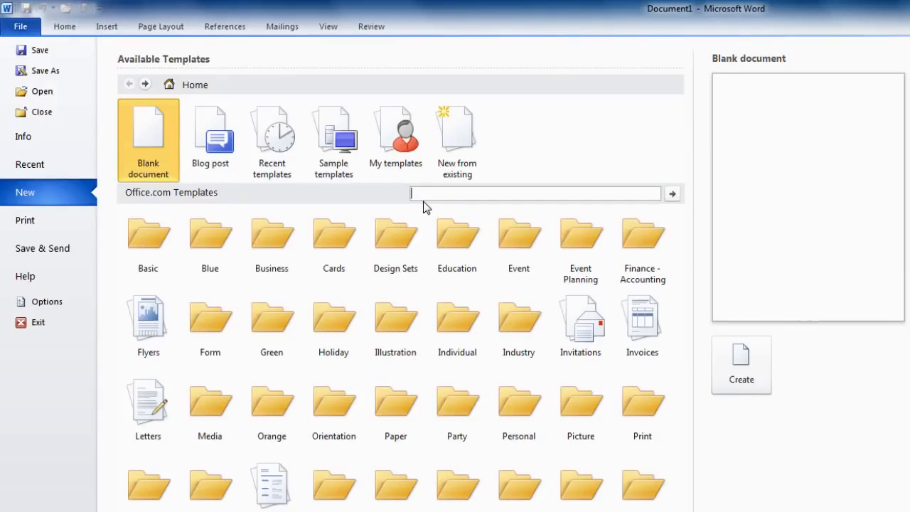
{"action": "type", "text": "memo"}
{"action": "left_click", "coordinate": [672, 195]}
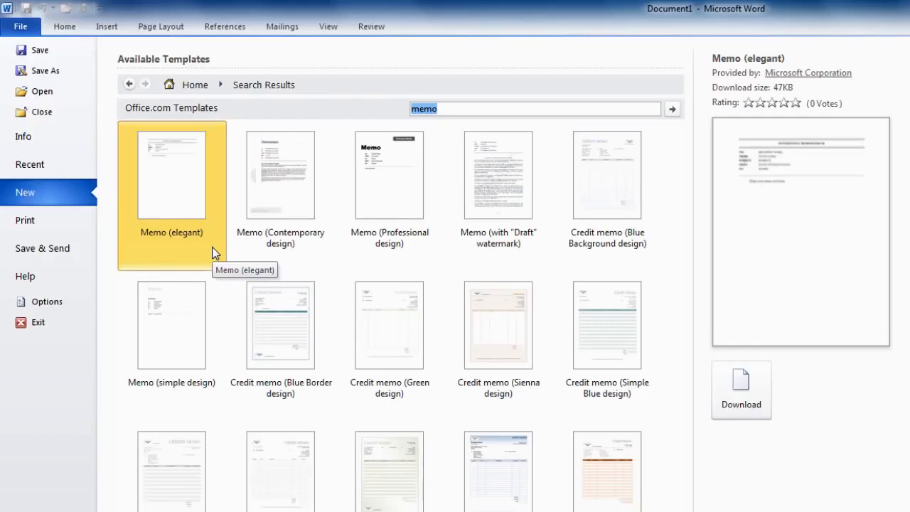
{"action": "left_click", "coordinate": [291, 246]}
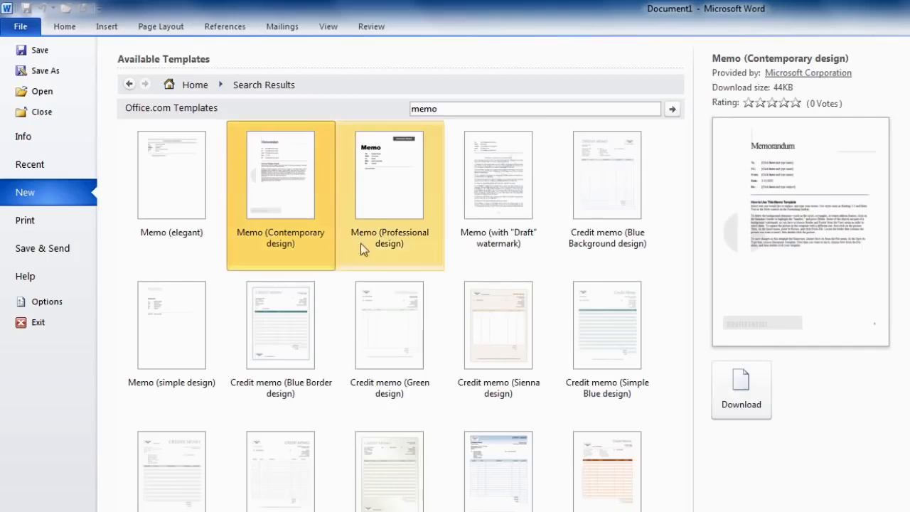
{"action": "double_click", "coordinate": [394, 243]}
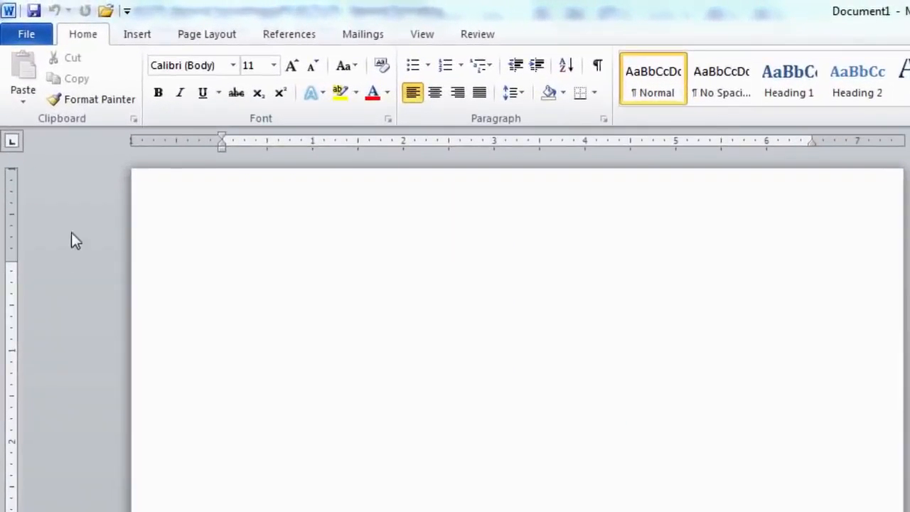
Step: Pick the Executive Letter sample template and set it to be created as a Template
{"action": "left_click", "coordinate": [32, 39]}
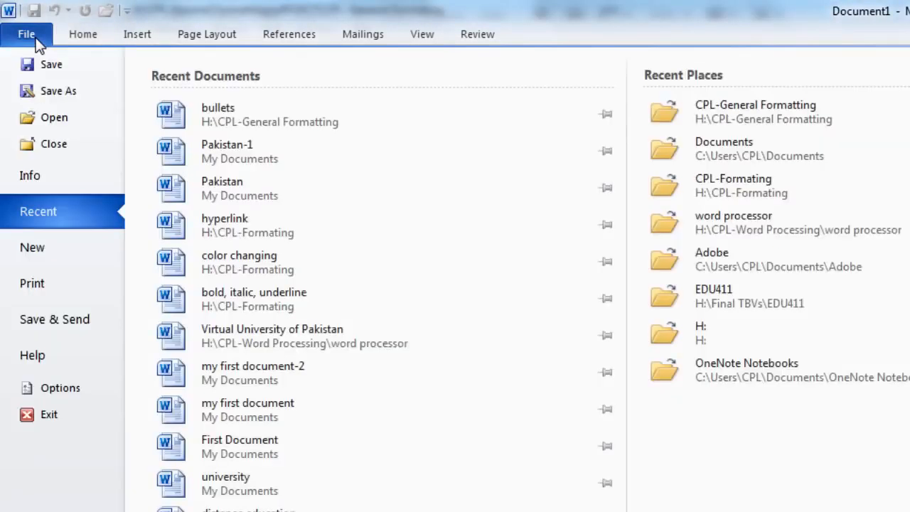
{"action": "left_click", "coordinate": [40, 254]}
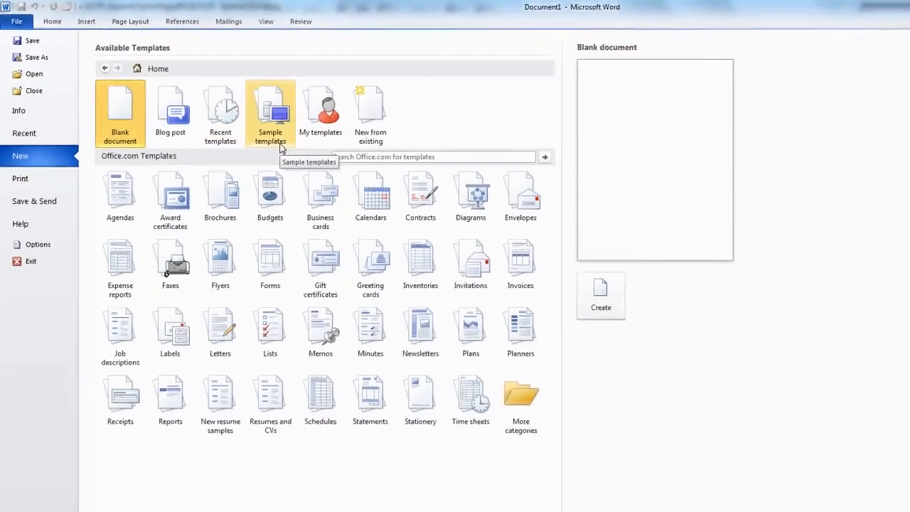
{"action": "left_click", "coordinate": [324, 169]}
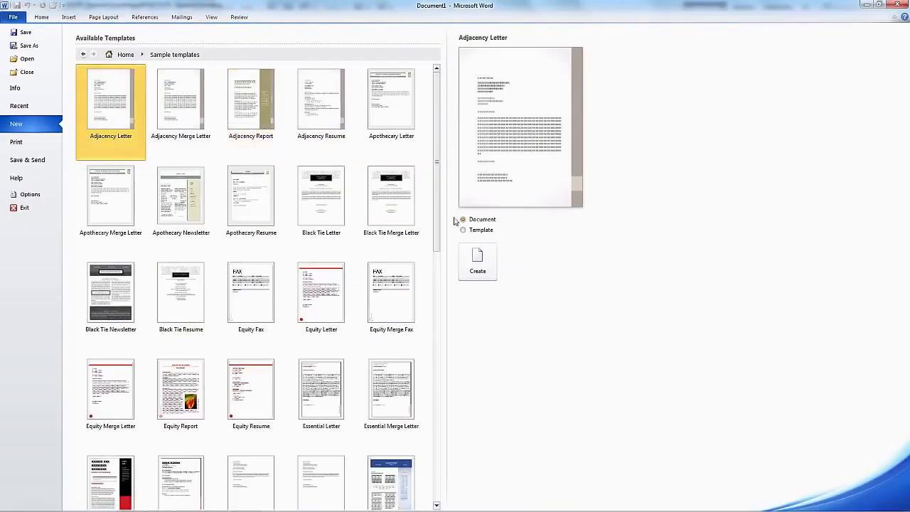
{"action": "scroll", "coordinate": [430, 241], "scroll_direction": "down", "scroll_amount": 3}
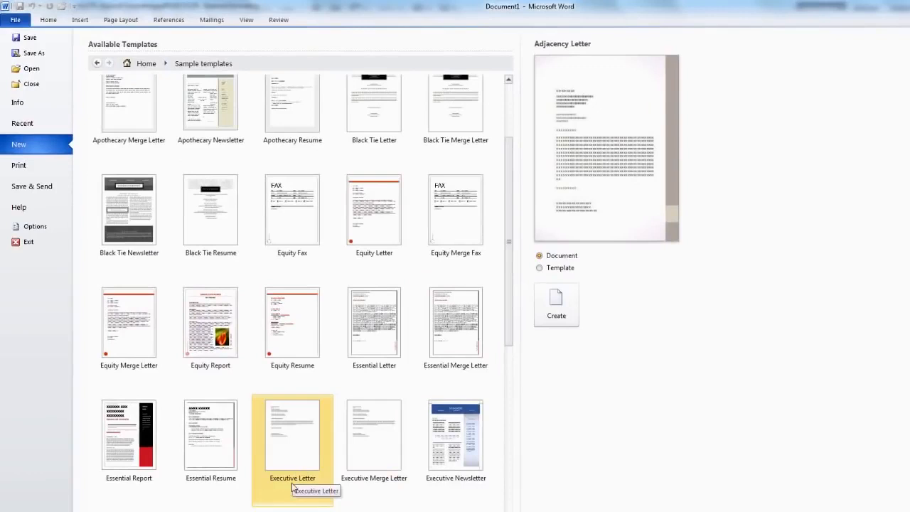
{"action": "left_click", "coordinate": [292, 486]}
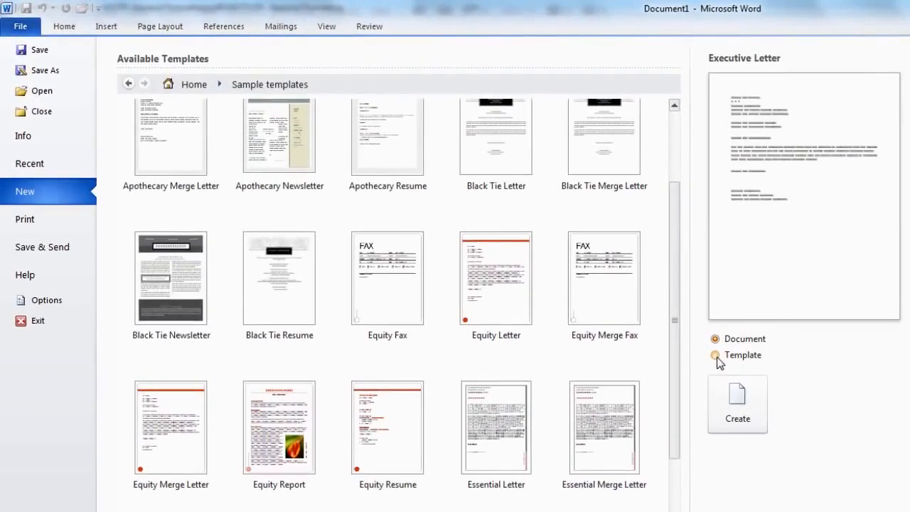
{"action": "left_click", "coordinate": [716, 355]}
Step: Create the Executive Letter template and open the date field's calendar
{"action": "left_click", "coordinate": [736, 429]}
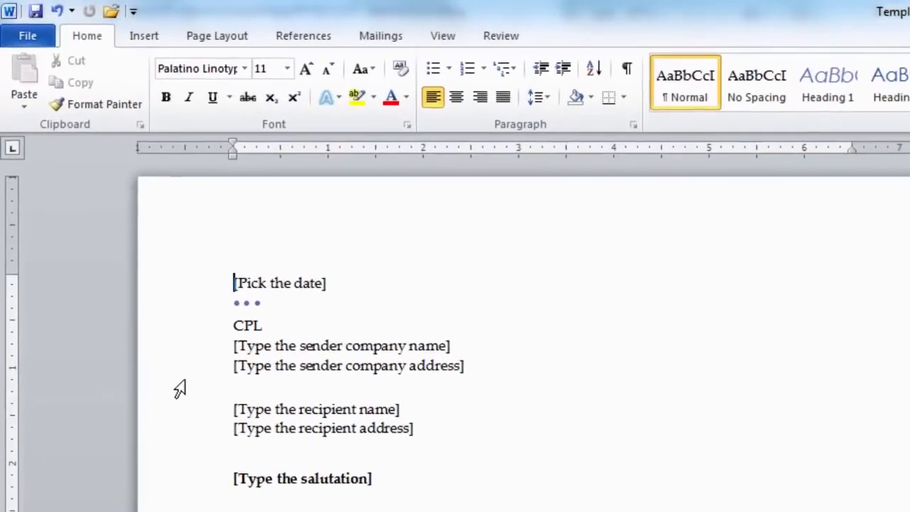
{"action": "left_click", "coordinate": [267, 287]}
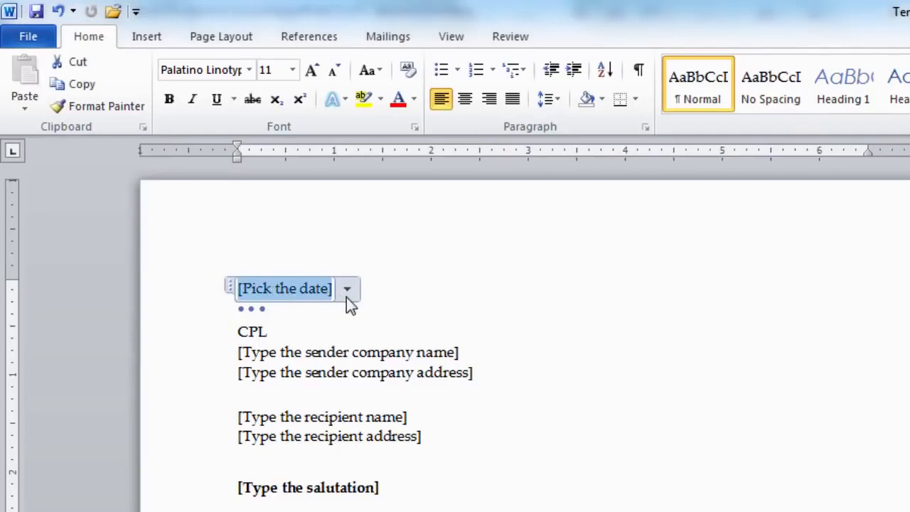
{"action": "left_click", "coordinate": [347, 291]}
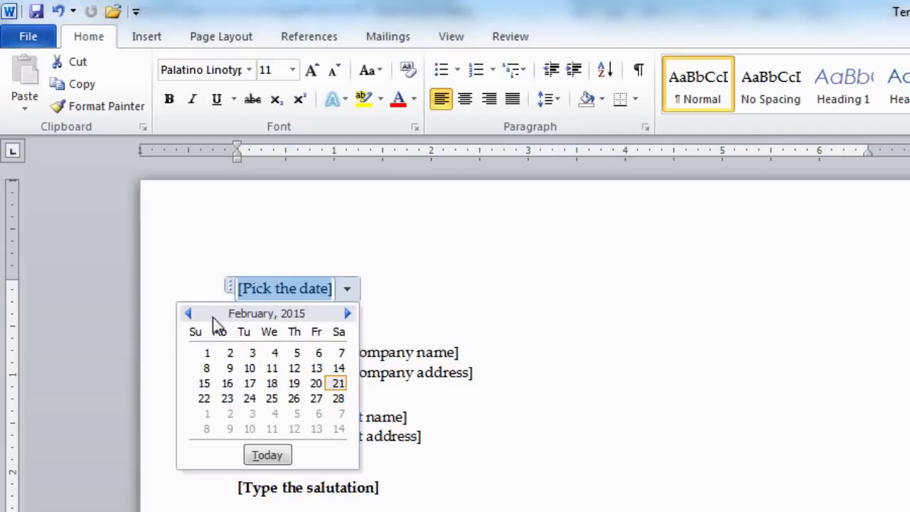
Step: Date the letter January 14, 2015 and fill in the sender's name and three-line address
{"action": "left_click", "coordinate": [187, 314]}
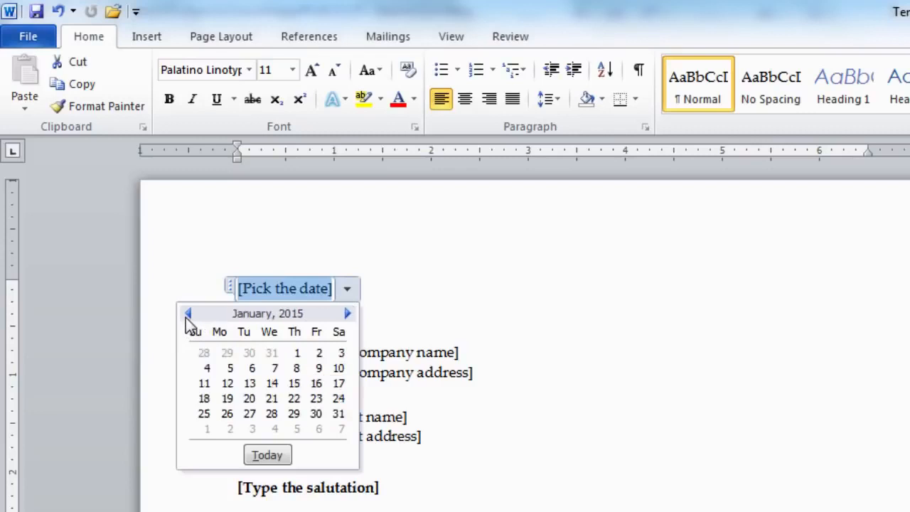
{"action": "left_click", "coordinate": [274, 385]}
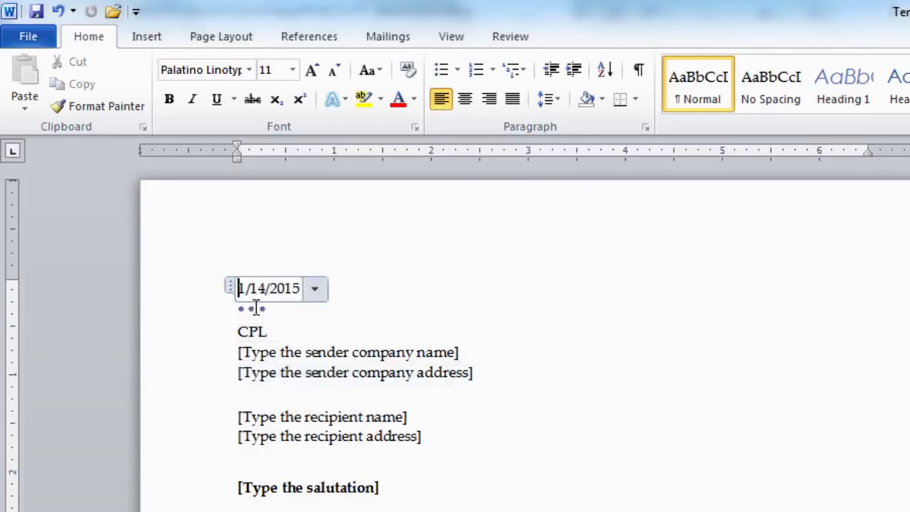
{"action": "left_click", "coordinate": [305, 353]}
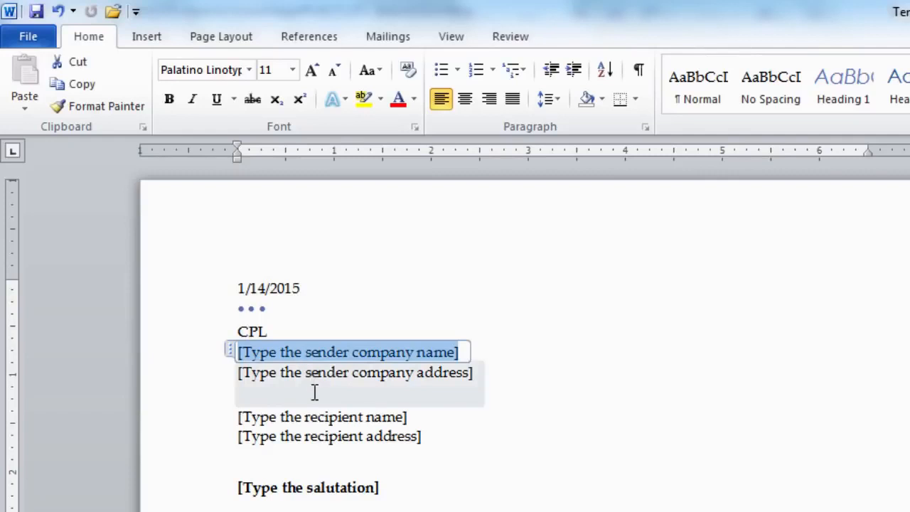
{"action": "left_click", "coordinate": [246, 371]}
{"action": "type", "text": "Virtual University"}
{"action": "key", "text": "Return"}
{"action": "type", "text": "M.A Jinnah Campus, Defence Road, Off Raiwind Road,"}
{"action": "key", "text": "Return"}
{"action": "type", "text": "Lahore."}
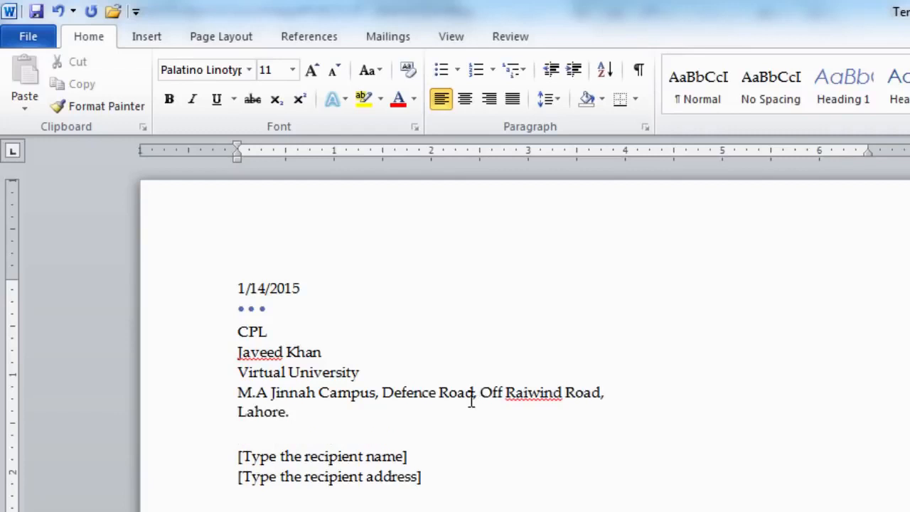
Step: Enter the recipient's name and two-line address, and type the salutation 'Dear Sir,'
{"action": "left_click", "coordinate": [278, 454]}
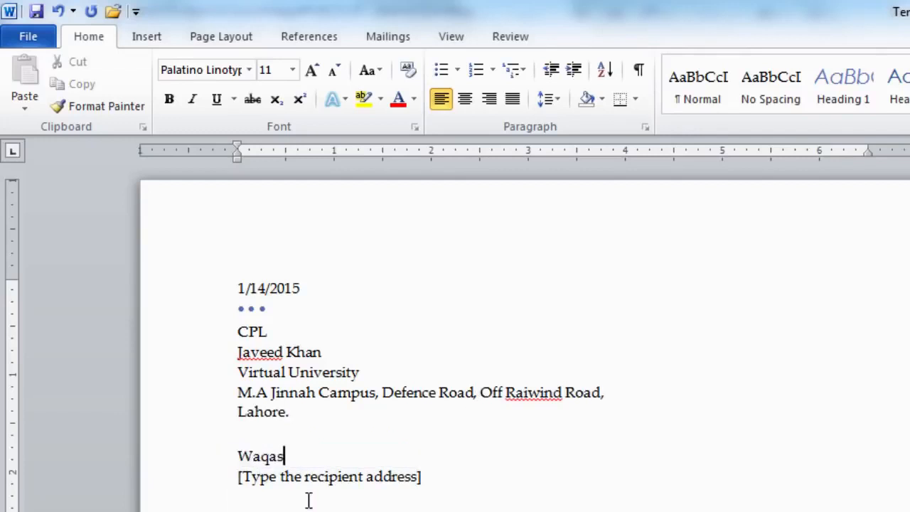
{"action": "left_click", "coordinate": [254, 478]}
{"action": "key", "text": "Return"}
{"action": "left_click", "coordinate": [219, 489]}
{"action": "type", "text": "Dear Sir,"}
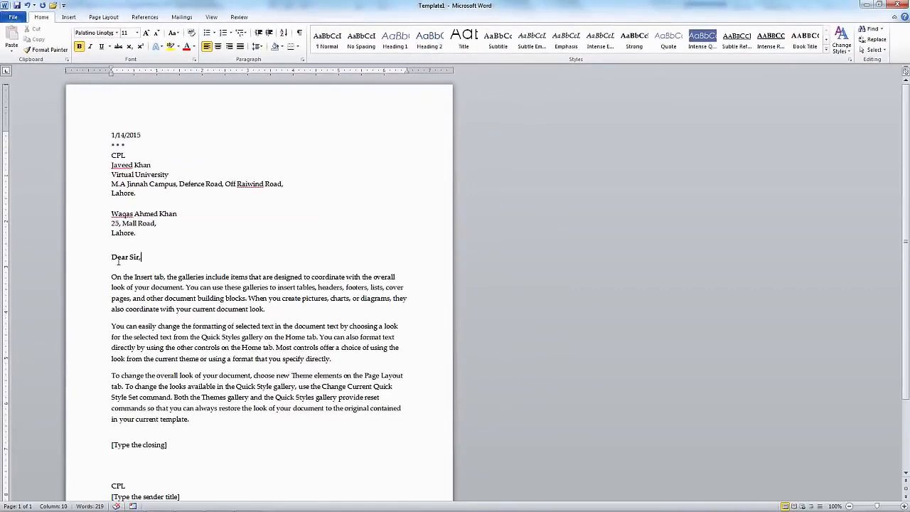
Step: Fill the closing with 'Yours Sincerely' and the sender title with 'Project Manager'
{"action": "left_click_drag", "start_coordinate": [110, 277], "coordinate": [222, 427]}
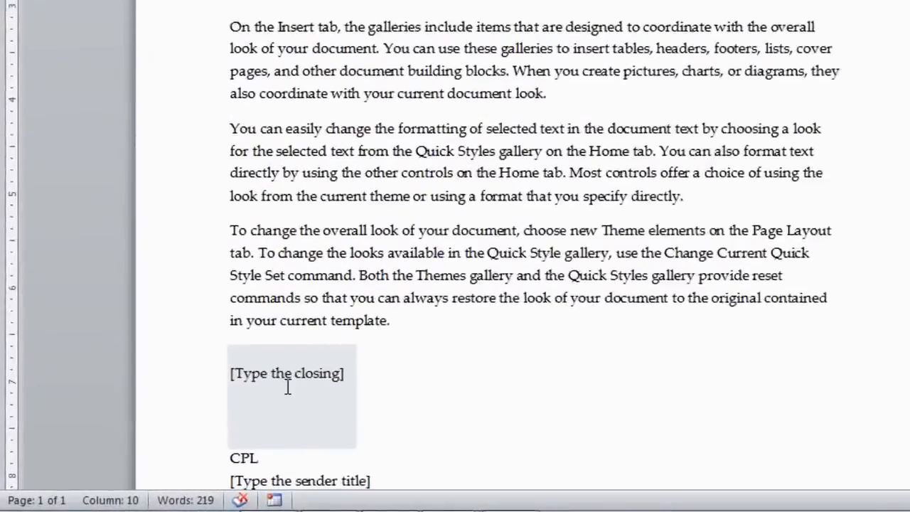
{"action": "left_click", "coordinate": [310, 364]}
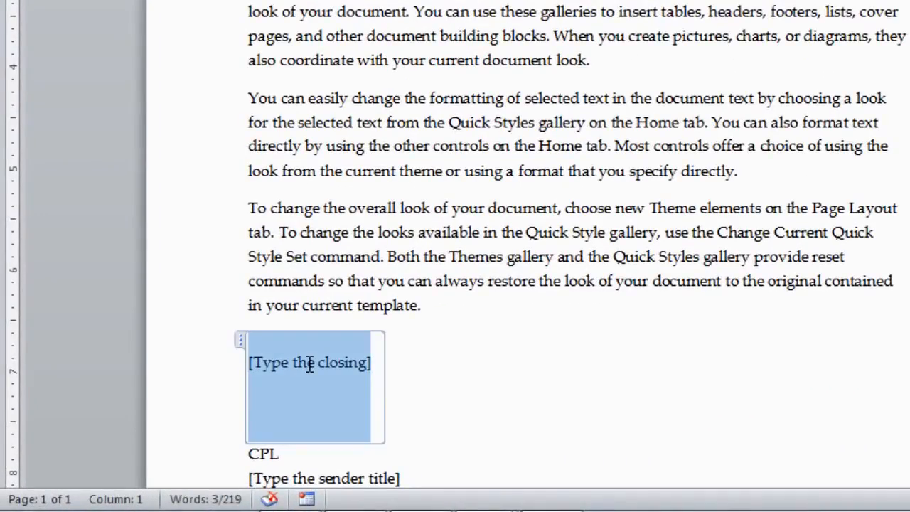
{"action": "type", "text": "Yours Sincerely"}
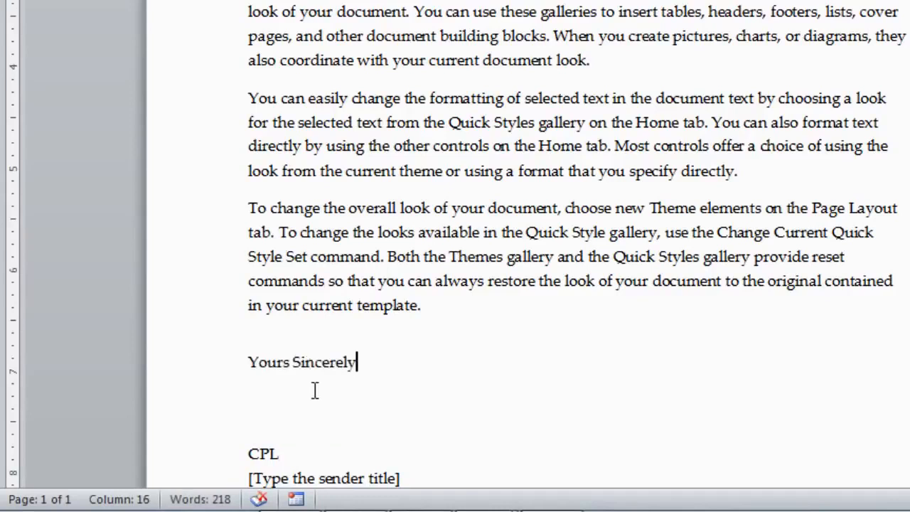
{"action": "scroll", "coordinate": [315, 390], "scroll_direction": "down", "scroll_amount": 2}
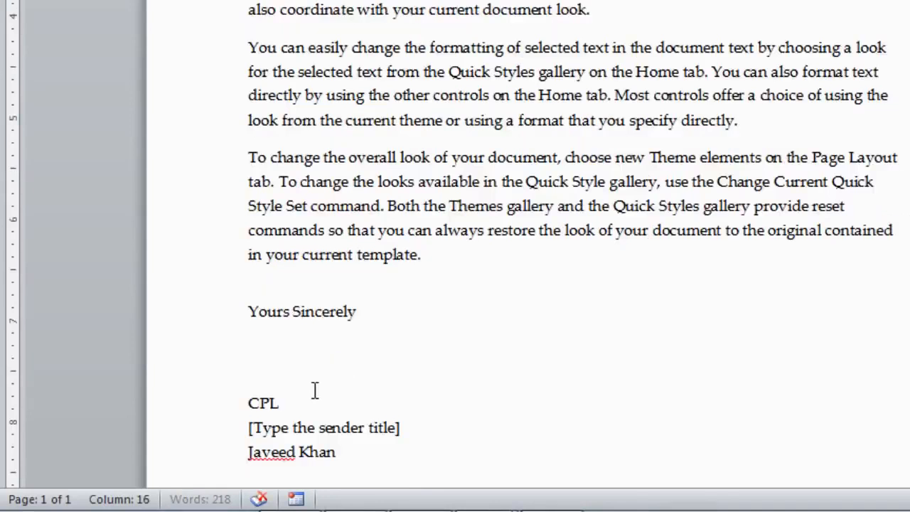
{"action": "left_click", "coordinate": [264, 376]}
{"action": "type", "text": "Project Ma"}
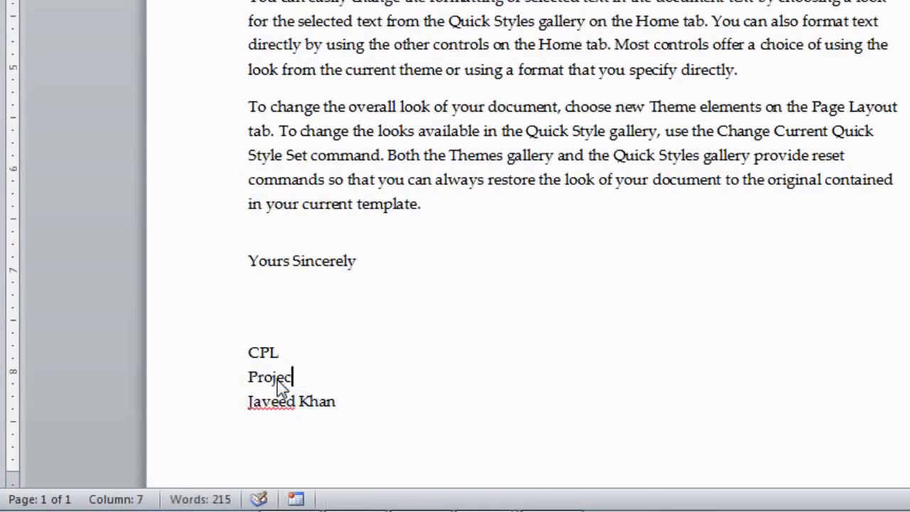
{"action": "type", "text": "nager"}
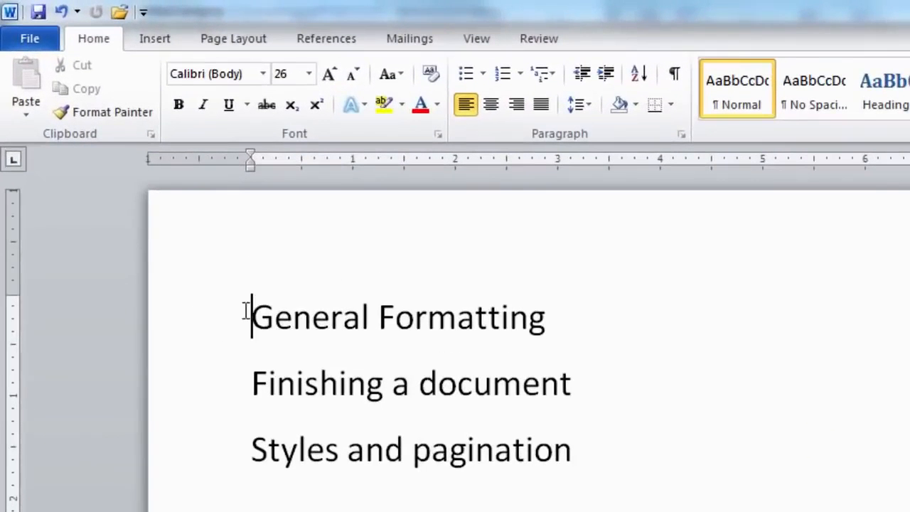
Step: Make the General Formatting heading bold, underlined and 36 pt
{"action": "left_click_drag", "start_coordinate": [252, 313], "coordinate": [485, 335]}
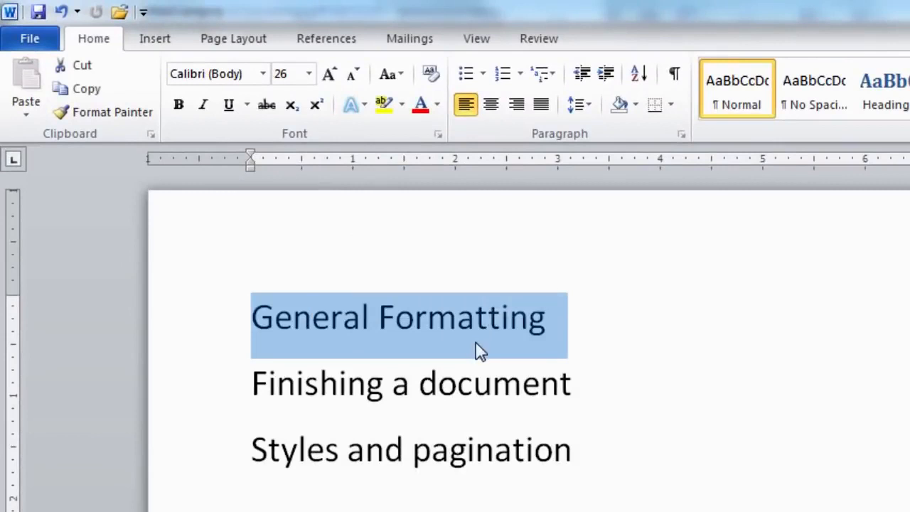
{"action": "left_click", "coordinate": [184, 112]}
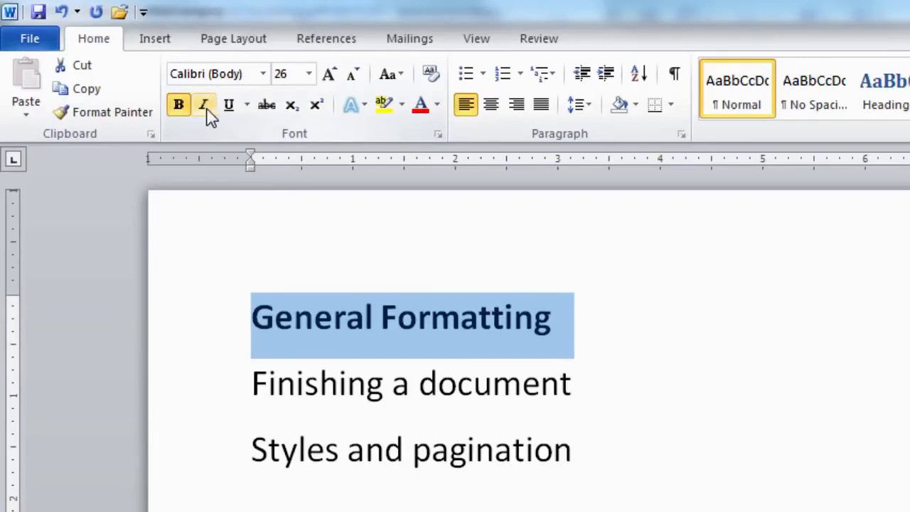
{"action": "left_click", "coordinate": [229, 113]}
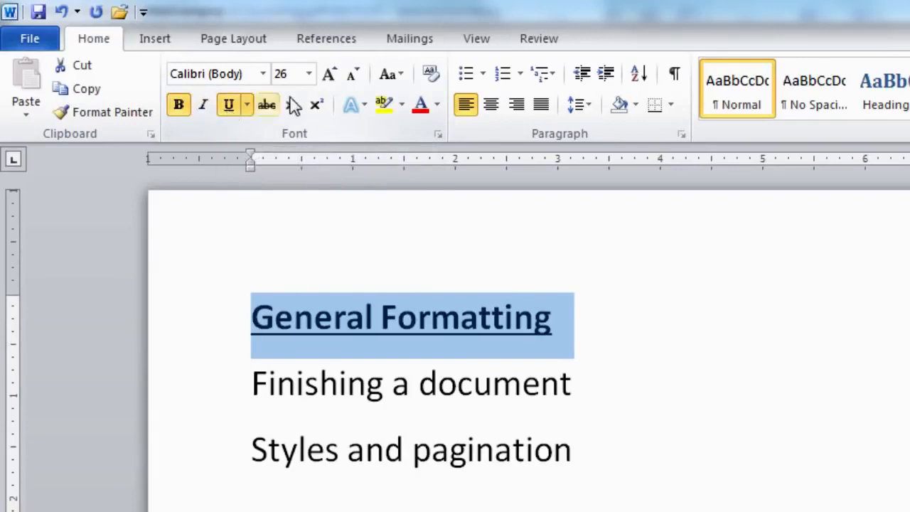
{"action": "left_click", "coordinate": [308, 74]}
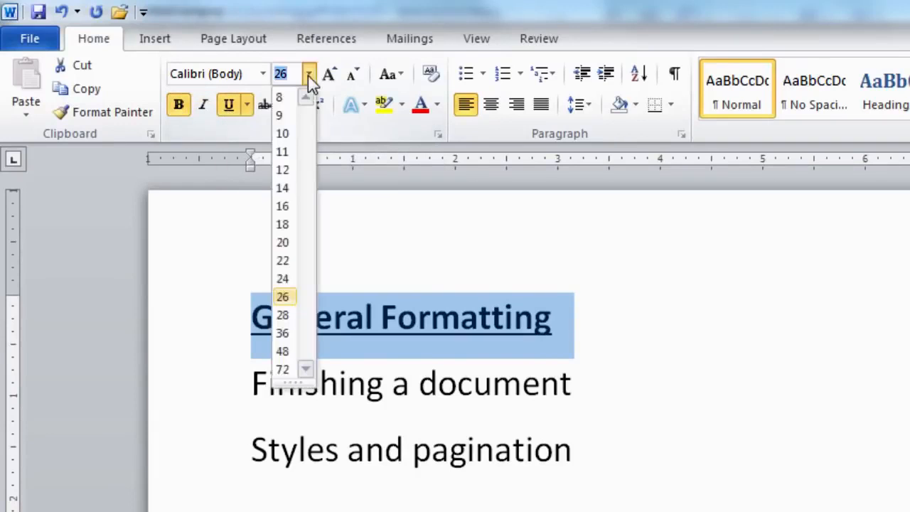
{"action": "left_click", "coordinate": [283, 334]}
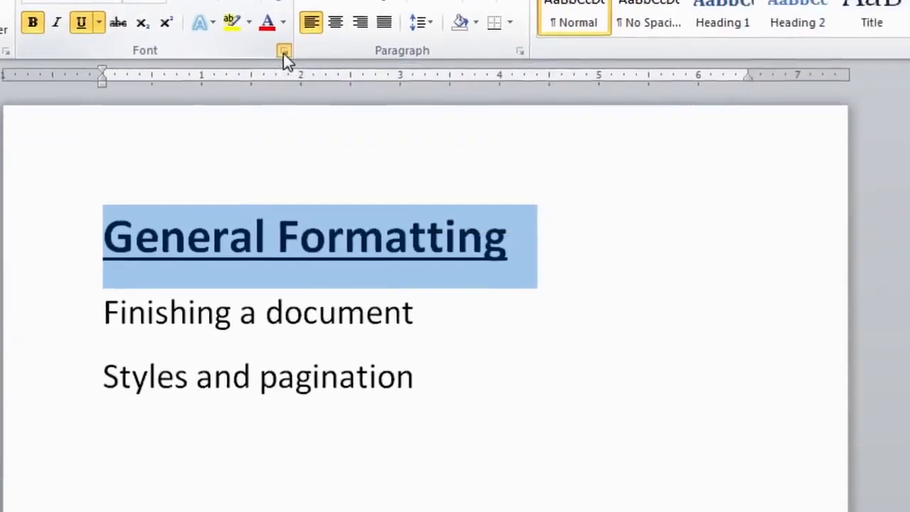
Step: Apply the Bold Italic font style to 'Finishing a document' through the Font dialog
{"action": "left_click", "coordinate": [284, 52]}
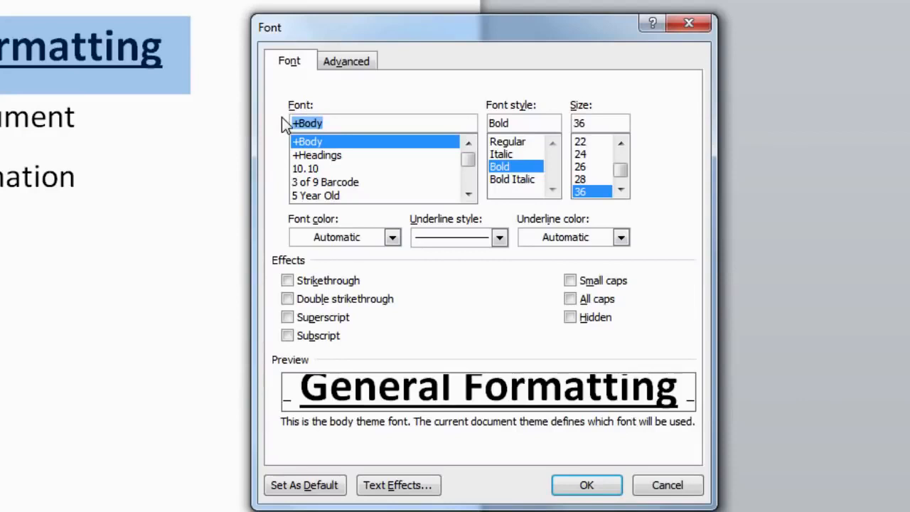
{"action": "left_click", "coordinate": [692, 491]}
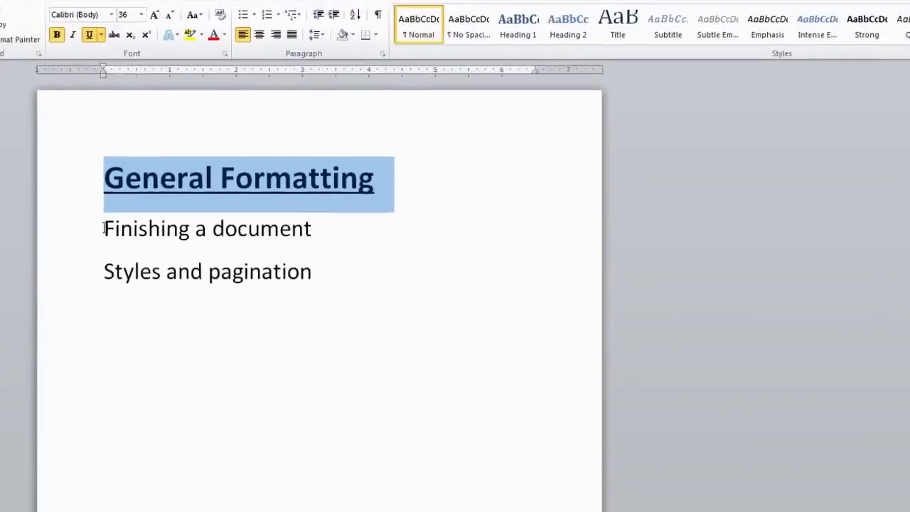
{"action": "left_click_drag", "start_coordinate": [105, 227], "coordinate": [267, 230]}
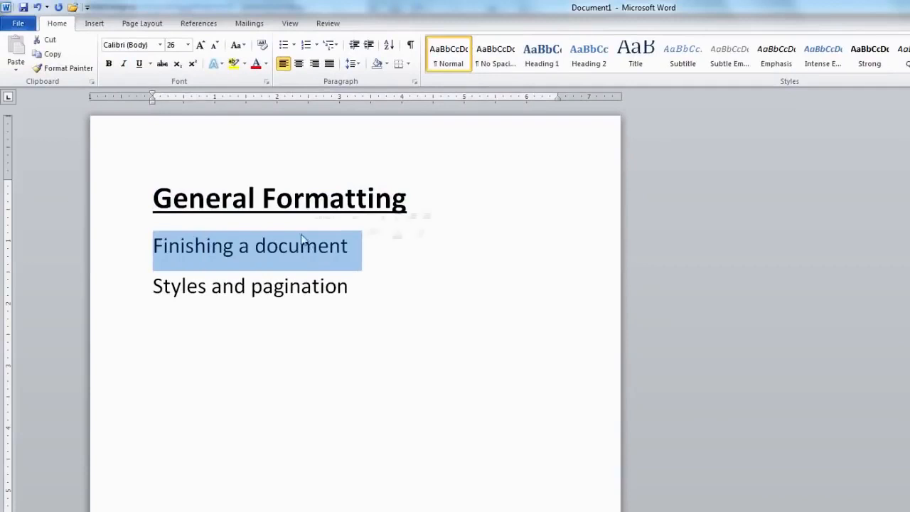
{"action": "left_click", "coordinate": [267, 84]}
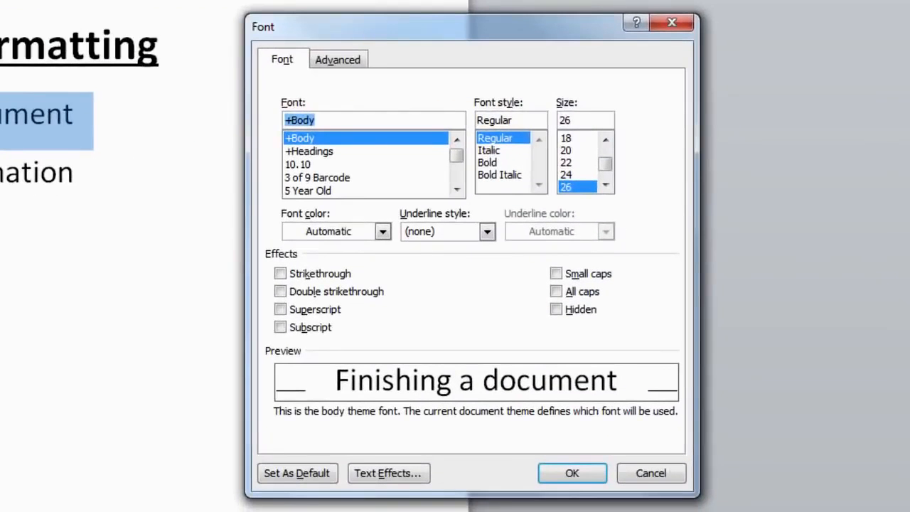
{"action": "left_click", "coordinate": [499, 175]}
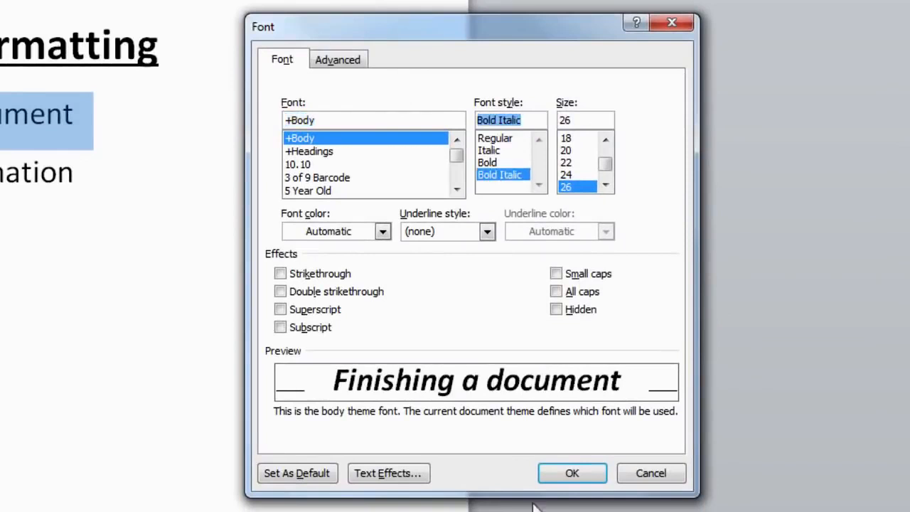
{"action": "left_click", "coordinate": [566, 474]}
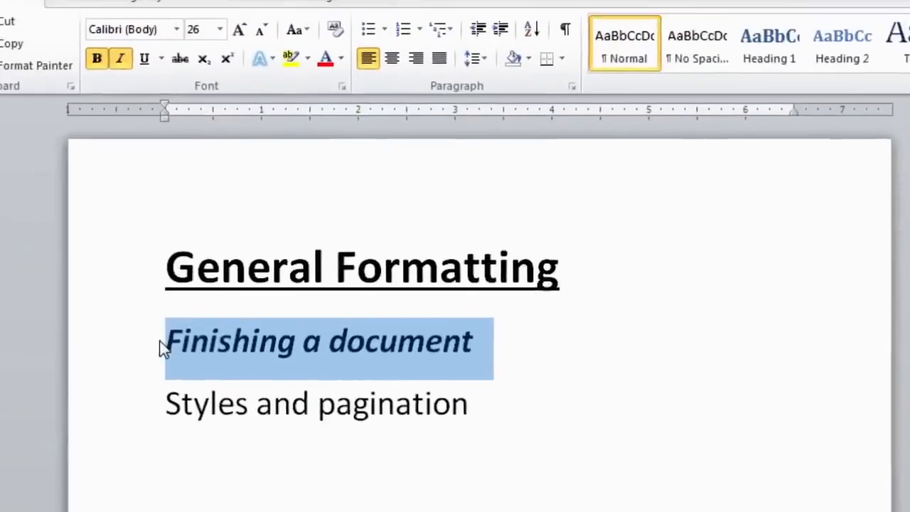
{"action": "left_click", "coordinate": [234, 384]}
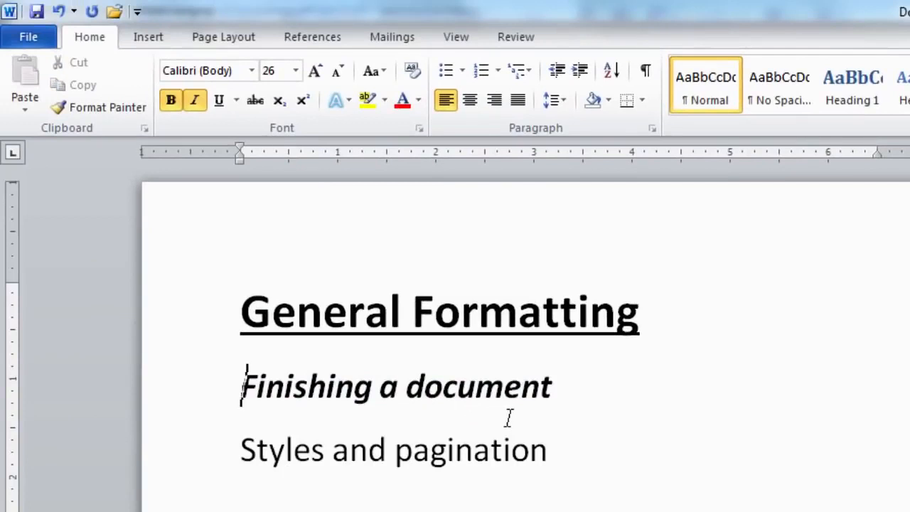
Step: Select the line 'Styles and pagination' and make it bold and italic
{"action": "left_click", "coordinate": [235, 450]}
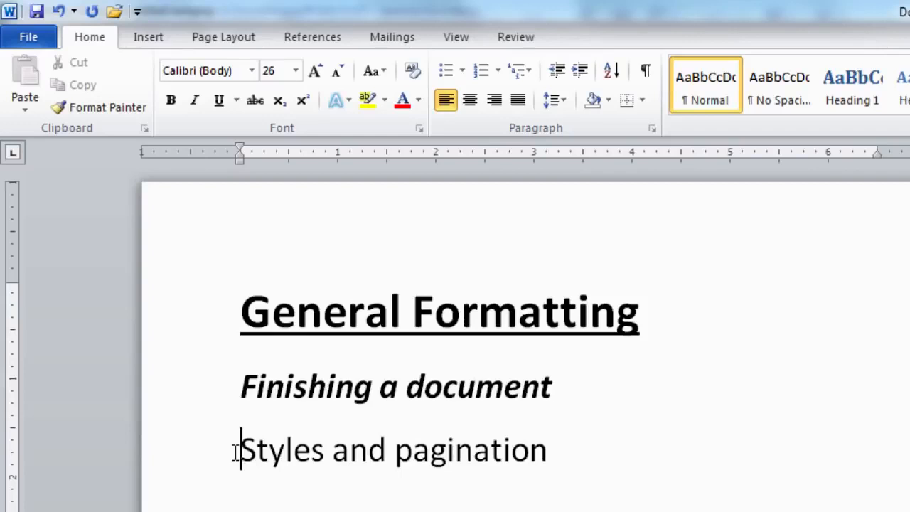
{"action": "left_click_drag", "start_coordinate": [242, 388], "coordinate": [517, 383]}
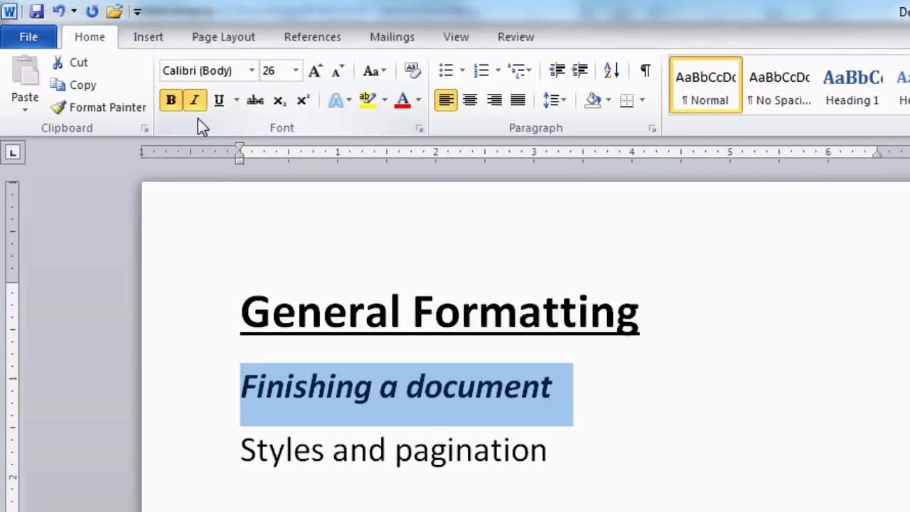
{"action": "left_click", "coordinate": [243, 446]}
{"action": "left_click_drag", "start_coordinate": [242, 446], "coordinate": [479, 448]}
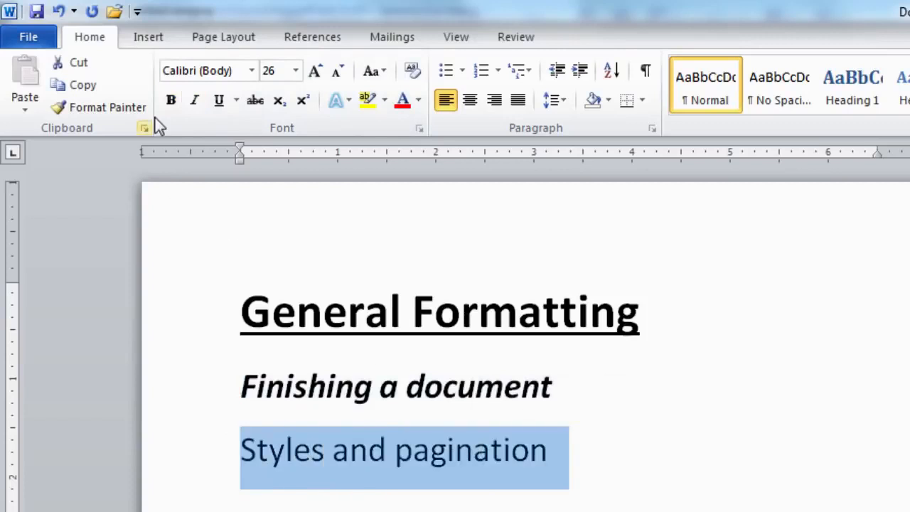
{"action": "left_click", "coordinate": [170, 103]}
{"action": "left_click", "coordinate": [194, 103]}
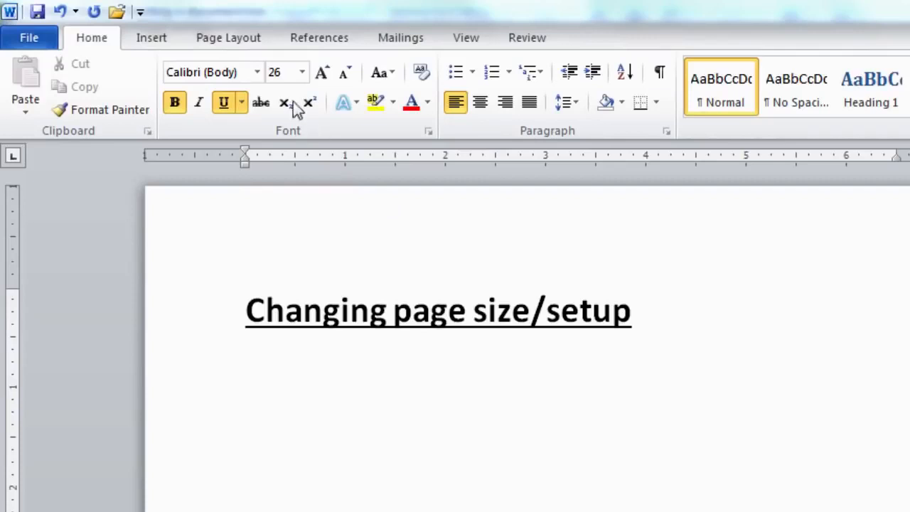
Step: Switch the ribbon to the Page Layout tab
{"action": "left_click", "coordinate": [234, 39]}
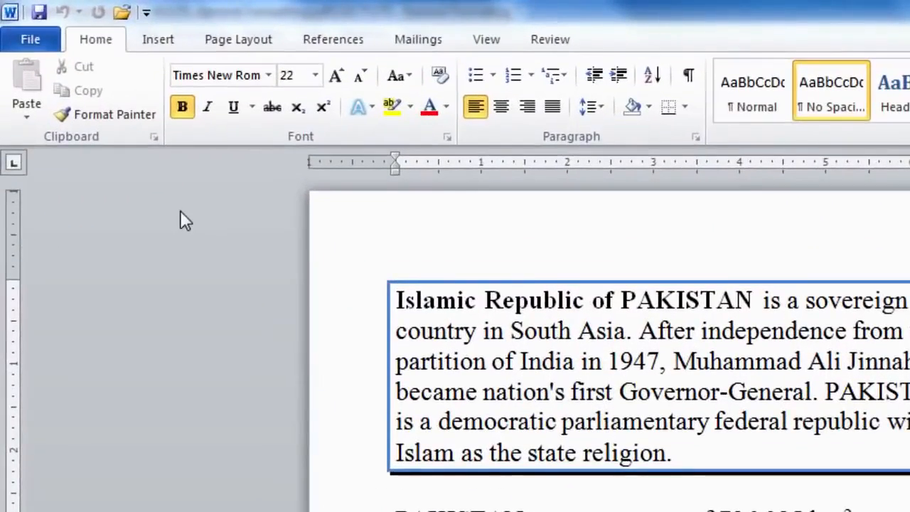
Step: Add a Blank header with a [Type text] placeholder to the Pakistan document
{"action": "left_click", "coordinate": [159, 41]}
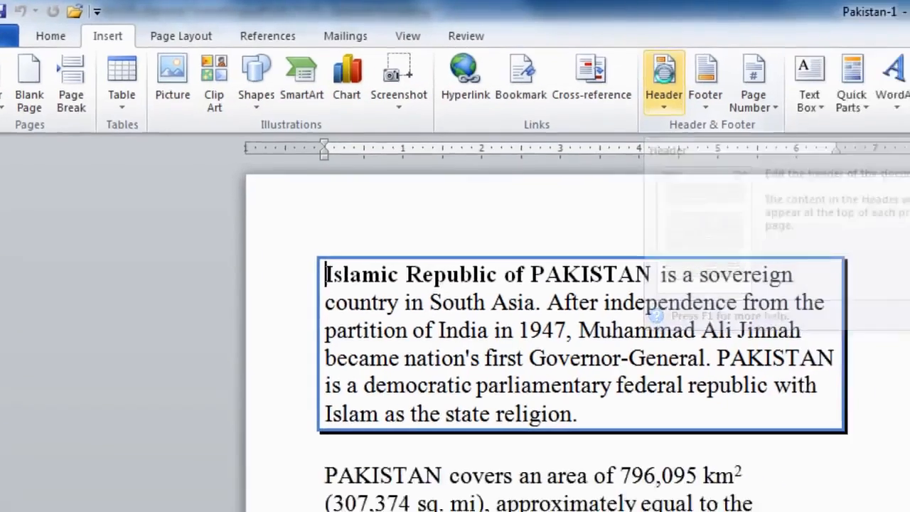
{"action": "left_click", "coordinate": [771, 93]}
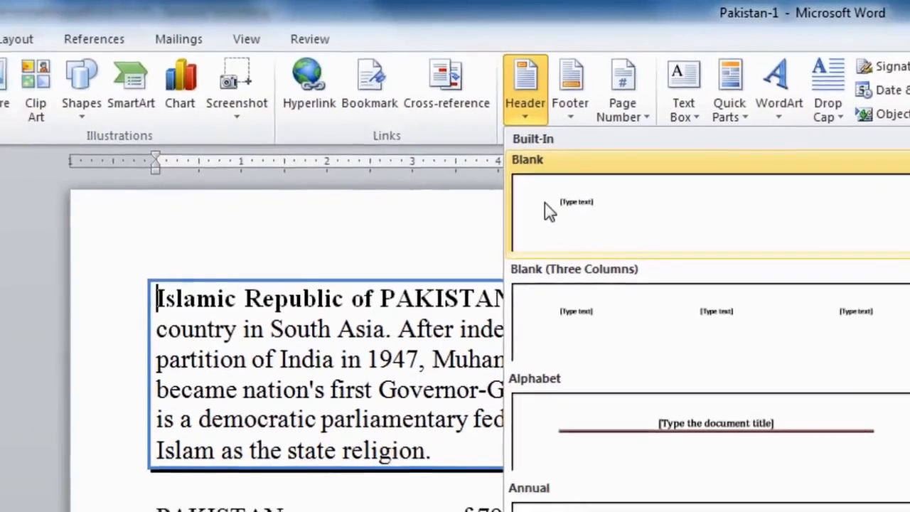
{"action": "left_click", "coordinate": [487, 217]}
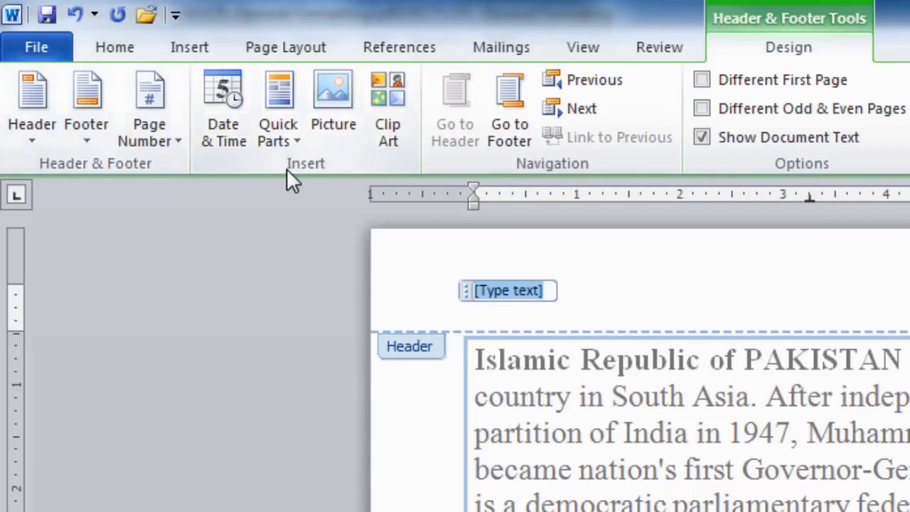
Step: Insert the Author document property field into the header via Quick Parts
{"action": "left_click", "coordinate": [282, 93]}
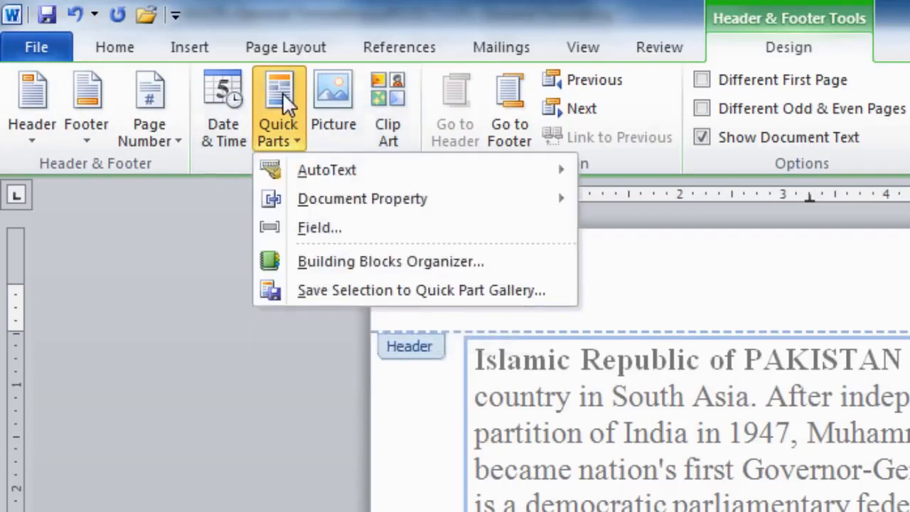
{"action": "mouse_move", "coordinate": [392, 208]}
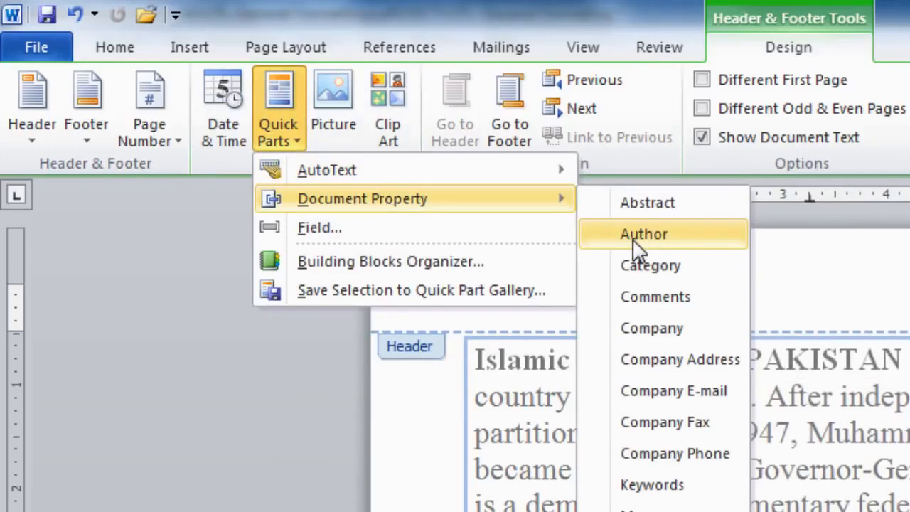
{"action": "left_click", "coordinate": [684, 238]}
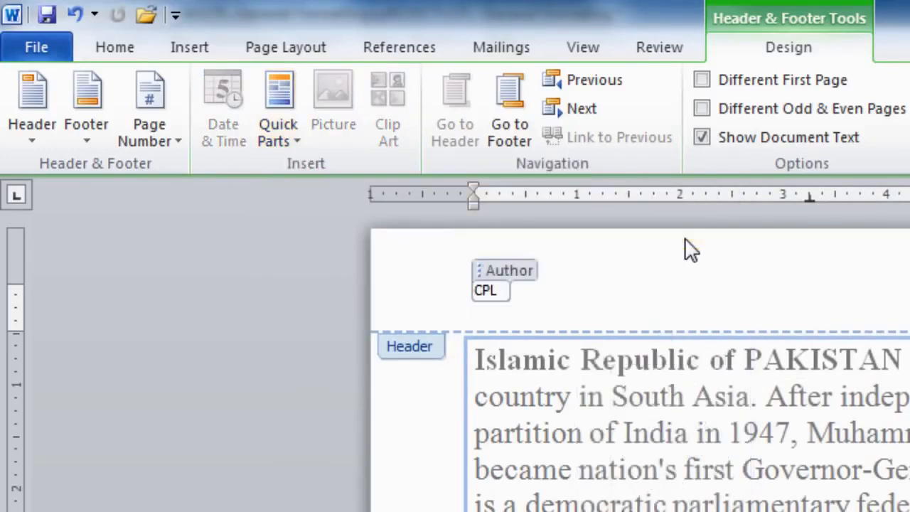
Step: Insert the current date in long weekday format into the Author field
{"action": "left_click", "coordinate": [506, 273]}
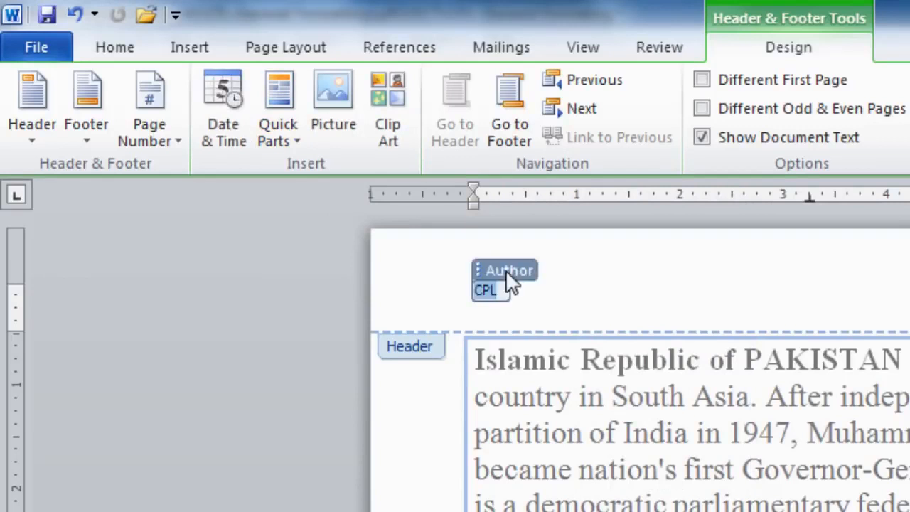
{"action": "left_click", "coordinate": [231, 96]}
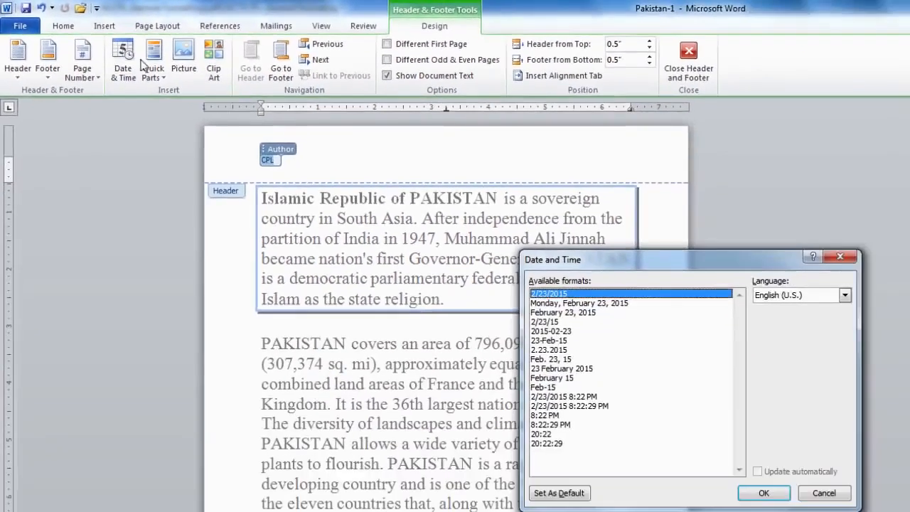
{"action": "left_click", "coordinate": [558, 302]}
{"action": "left_click", "coordinate": [763, 492]}
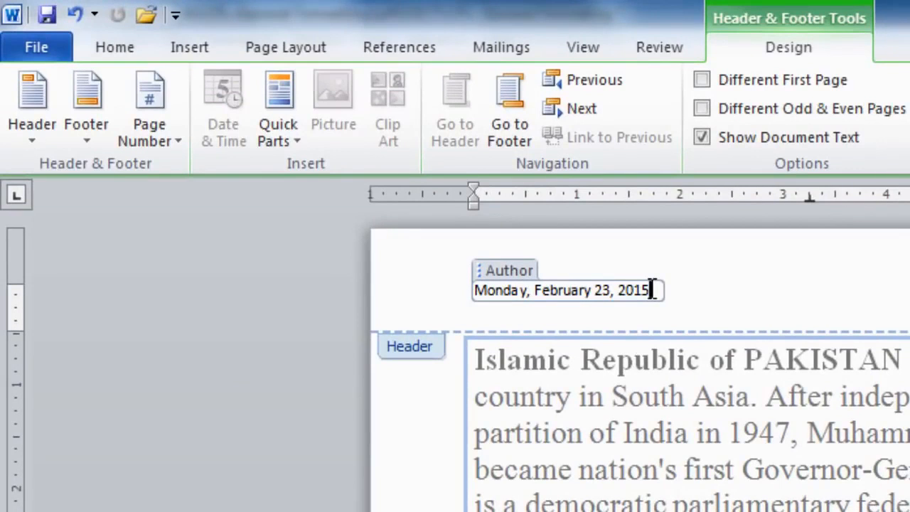
Step: Replace the inserted date with the text 'Virtual University'
{"action": "left_click_drag", "start_coordinate": [651, 288], "coordinate": [401, 276]}
{"action": "key", "text": "Delete"}
{"action": "type", "text": "Virtual Un"}
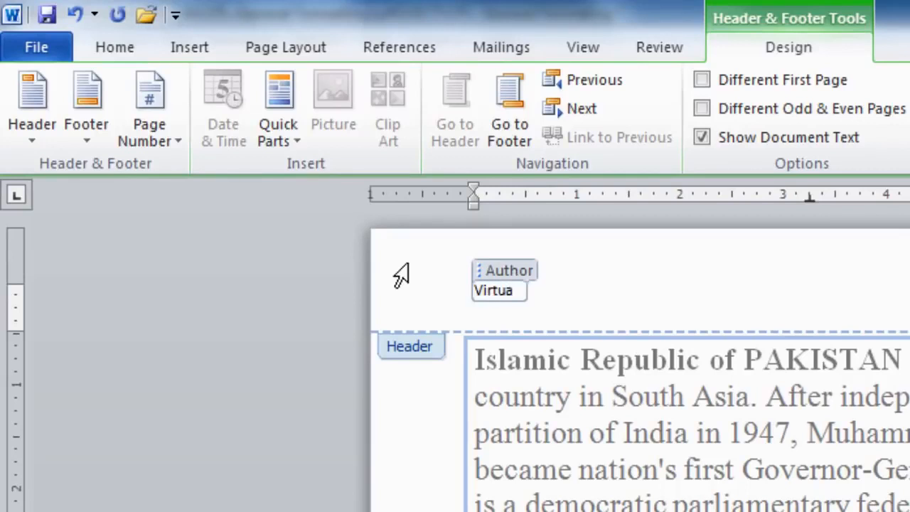
{"action": "type", "text": "iversity"}
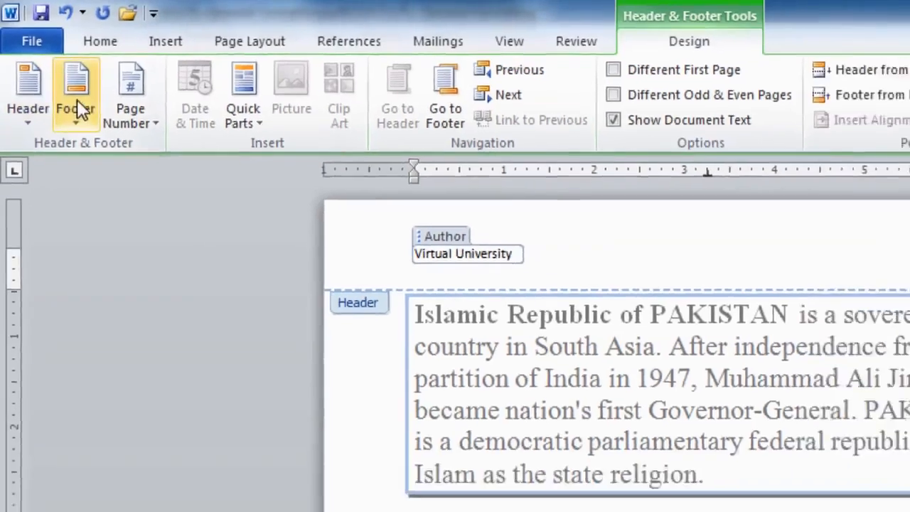
Step: Add a blank footer with Bold Numbers 'Page X of Y' numbering at page bottom
{"action": "left_click", "coordinate": [77, 126]}
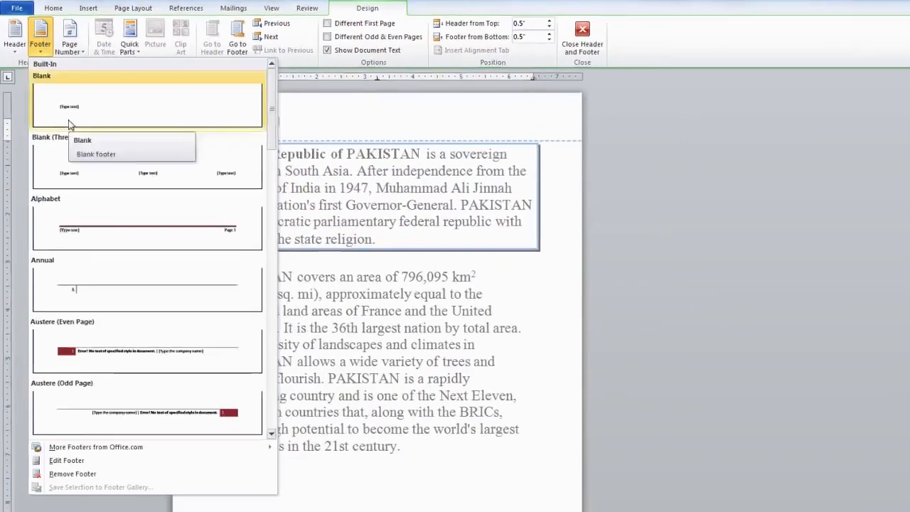
{"action": "left_click", "coordinate": [69, 124]}
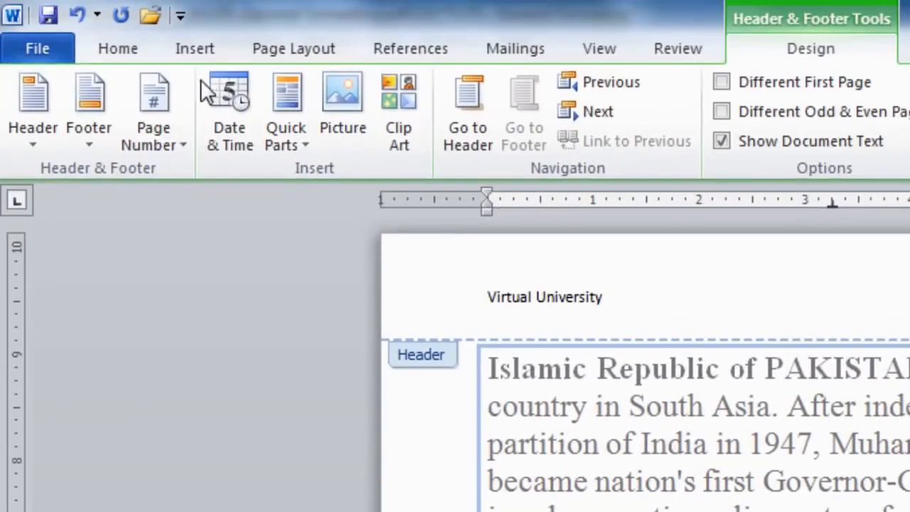
{"action": "left_click", "coordinate": [172, 113]}
{"action": "mouse_move", "coordinate": [227, 206]}
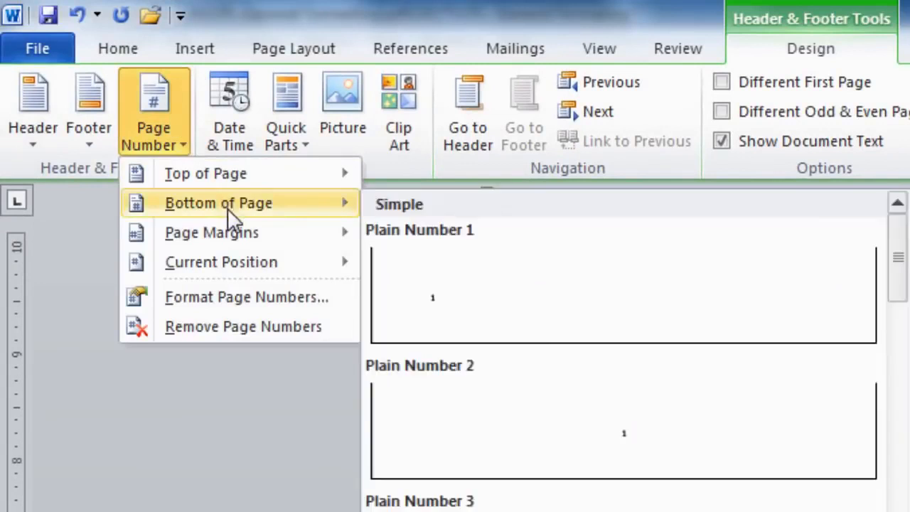
{"action": "scroll", "coordinate": [415, 483], "scroll_direction": "down", "scroll_amount": 5}
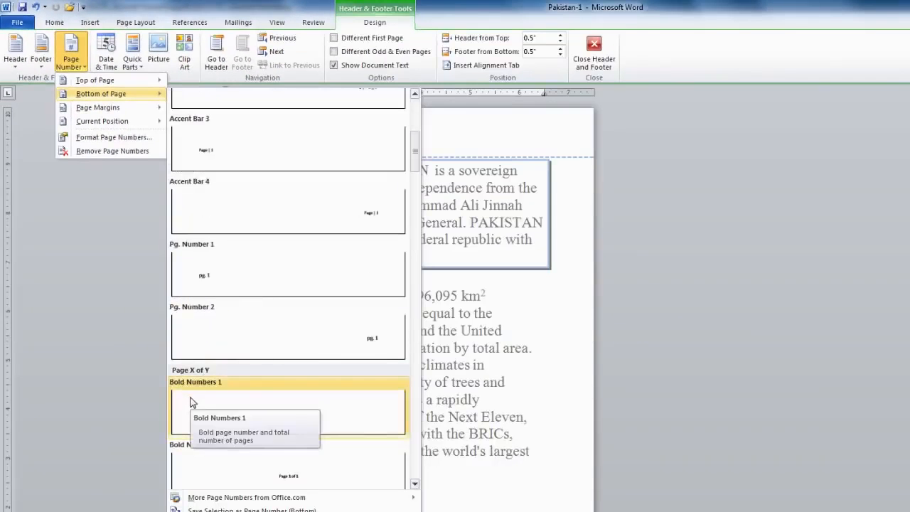
{"action": "left_click", "coordinate": [190, 396]}
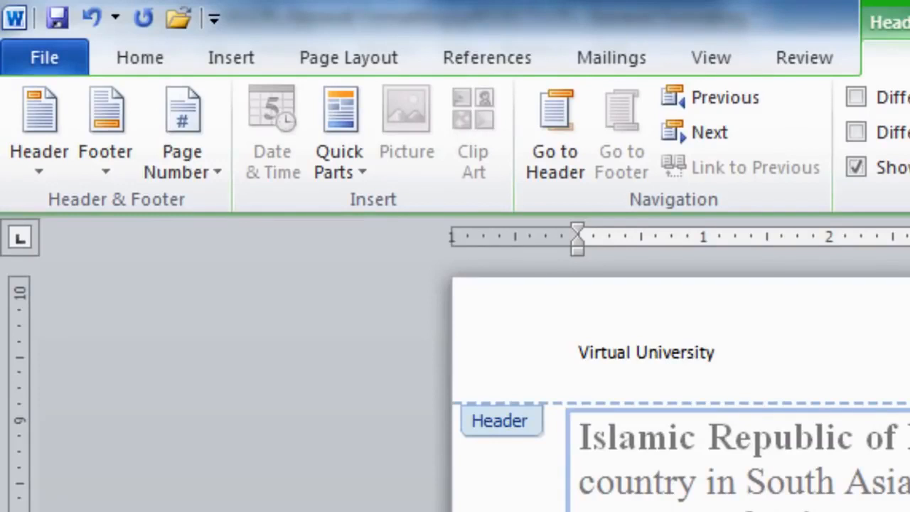
Step: Bold 'Virtual University' in the header and underline 'Page 1 of 1' in the footer
{"action": "left_click_drag", "start_coordinate": [580, 354], "coordinate": [725, 353]}
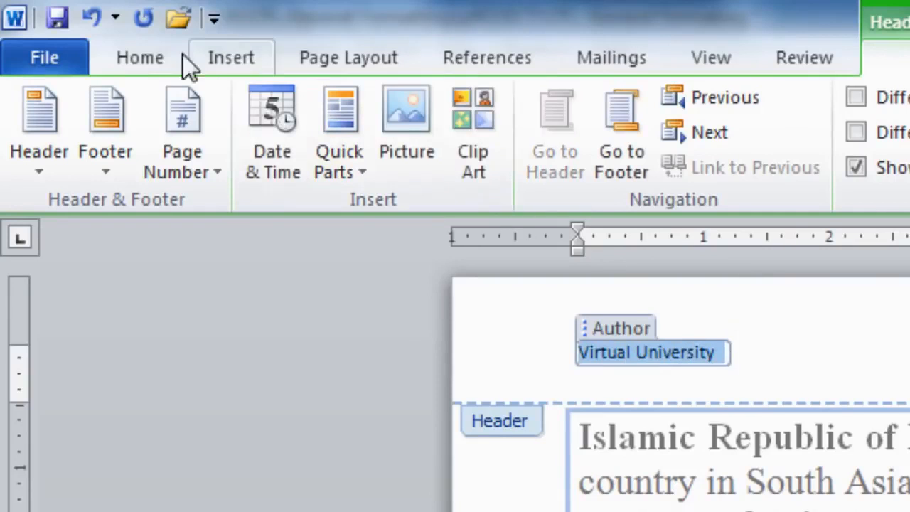
{"action": "left_click", "coordinate": [135, 58]}
{"action": "left_click", "coordinate": [265, 157]}
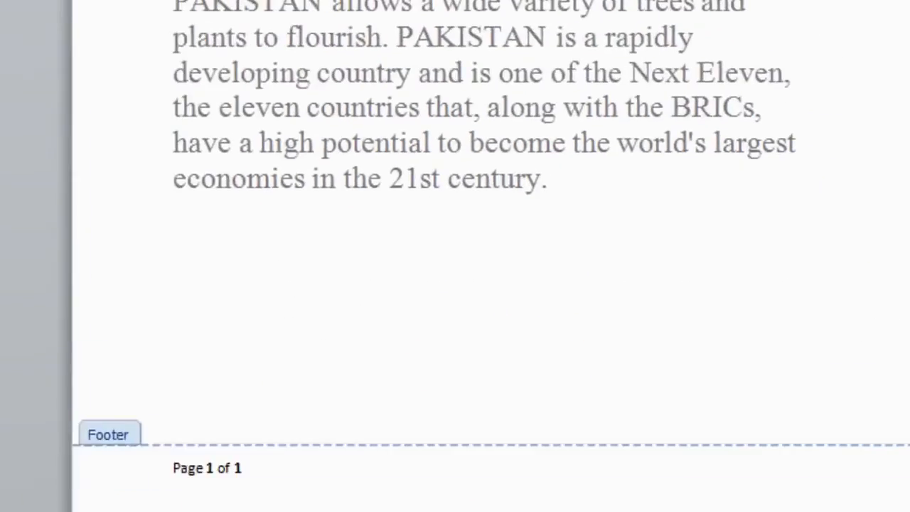
{"action": "left_click_drag", "start_coordinate": [143, 390], "coordinate": [211, 390]}
{"action": "key", "text": "ctrl+u"}
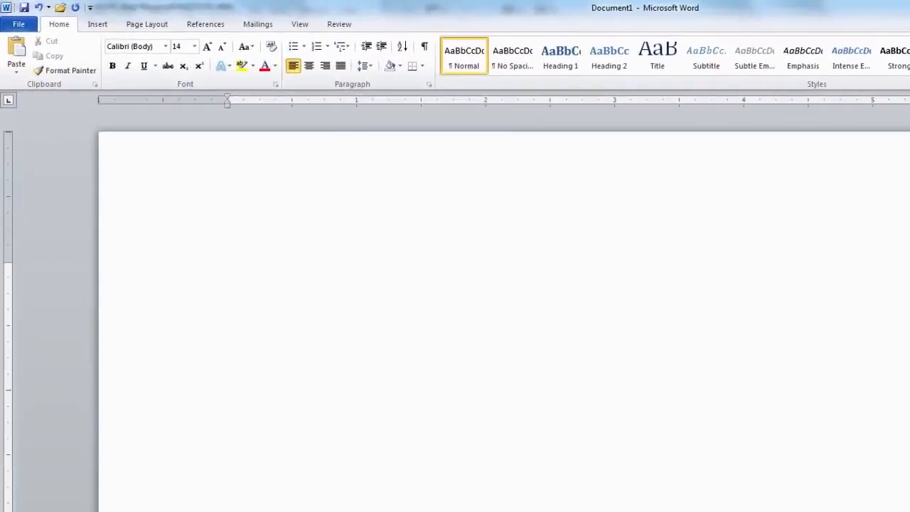
Step: Type 'Imran Khan was the captun of Pakustan in 1992 cricket world cup.' with its misspellings
{"action": "type", "text": "Imran "}
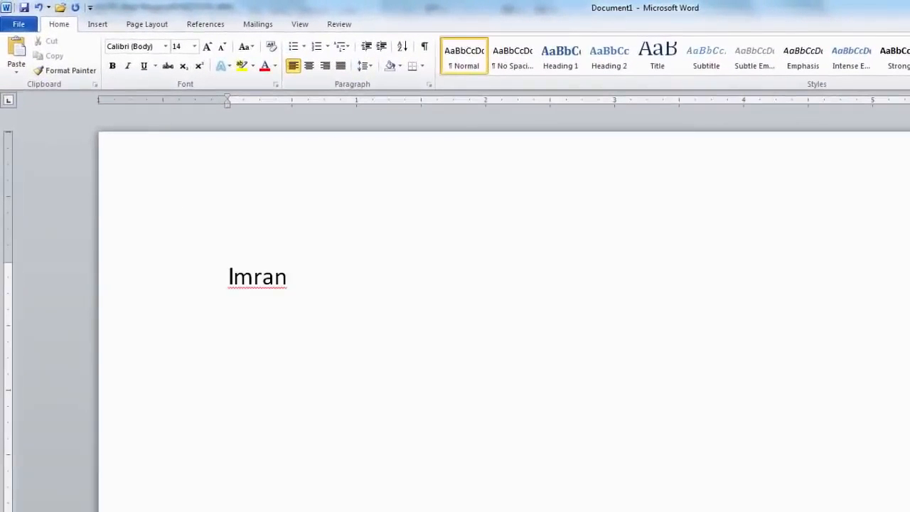
{"action": "type", "text": "Khan wa"}
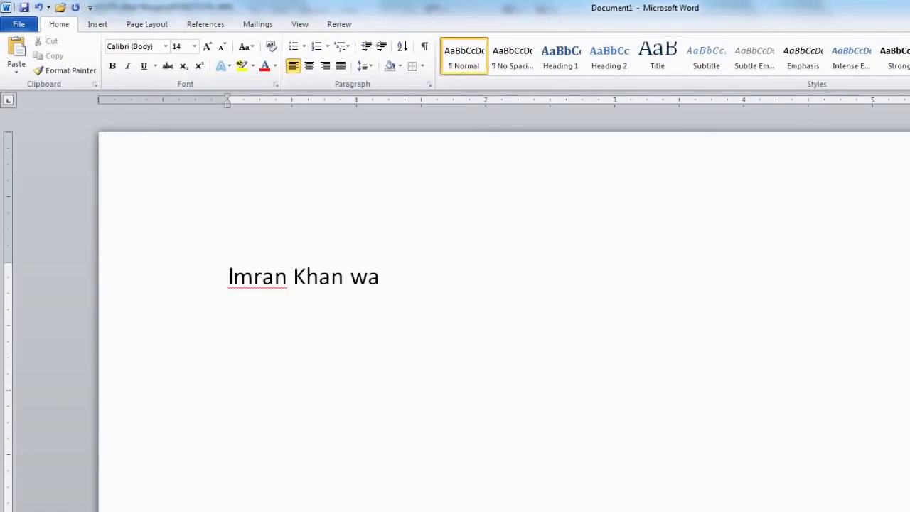
{"action": "type", "text": "s the ca"}
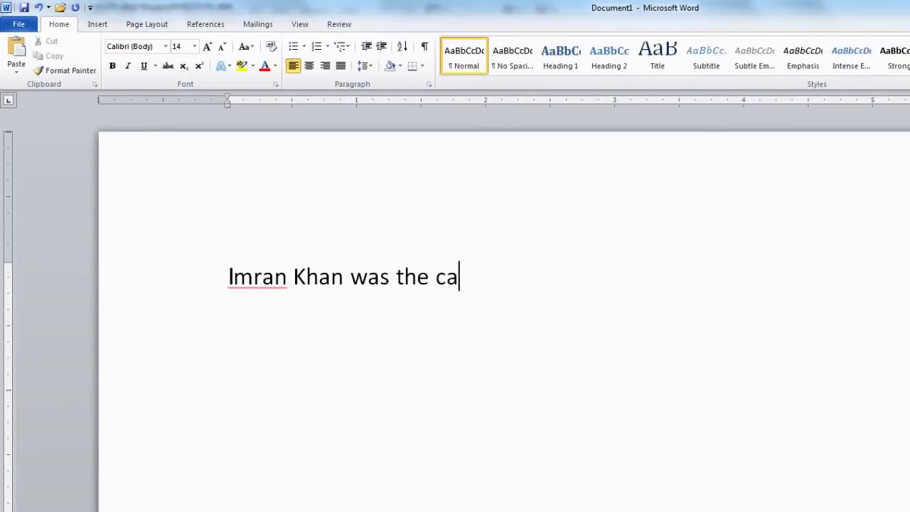
{"action": "type", "text": "ptun of "}
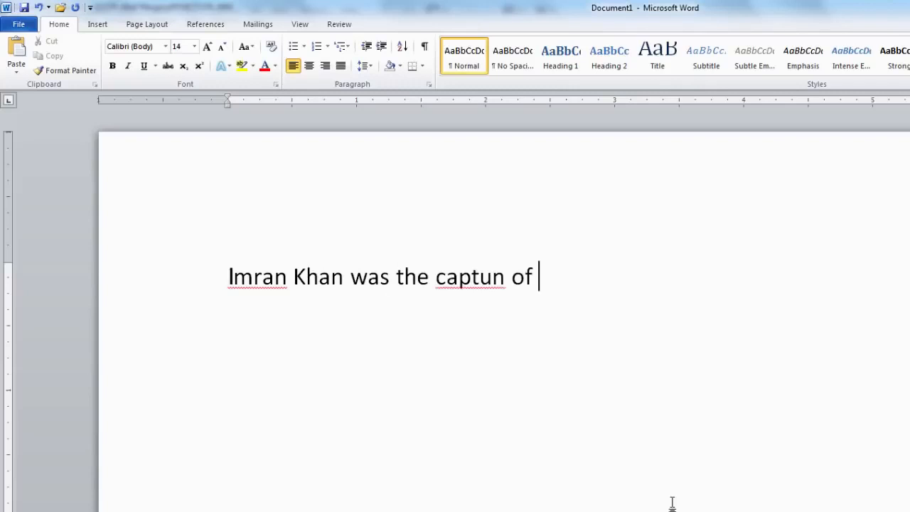
{"action": "type", "text": "Pakustan"}
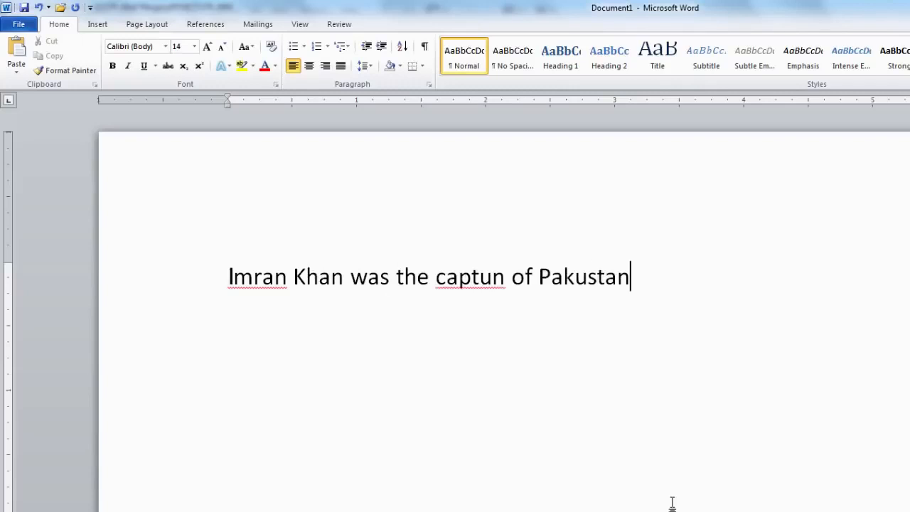
{"action": "type", "text": " in "}
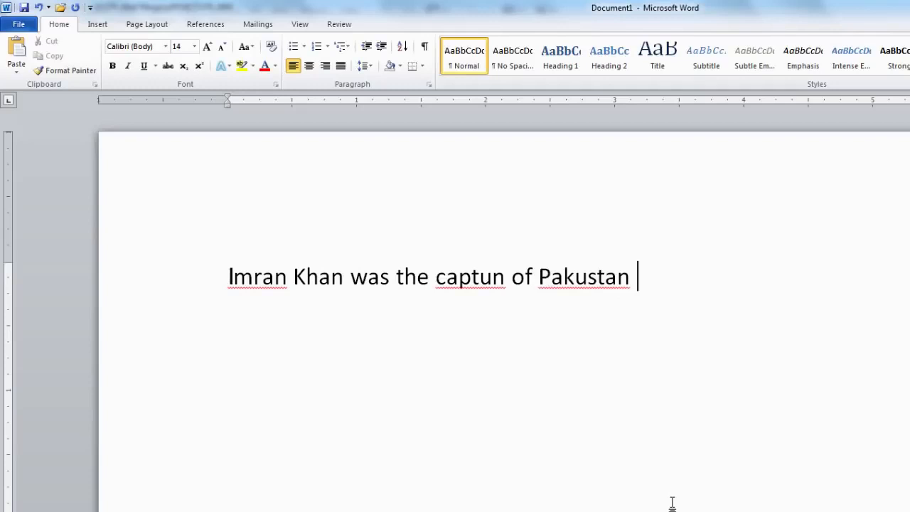
{"action": "type", "text": "1992"}
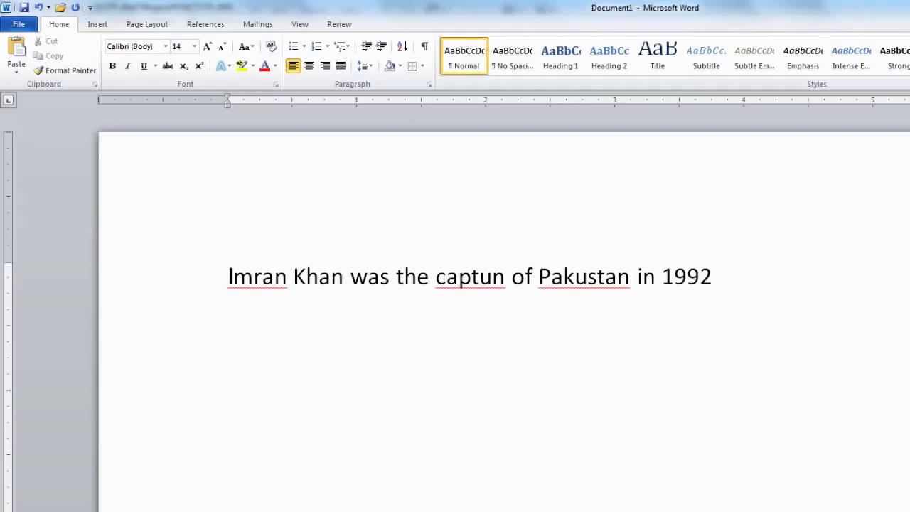
{"action": "type", "text": " cricket world c"}
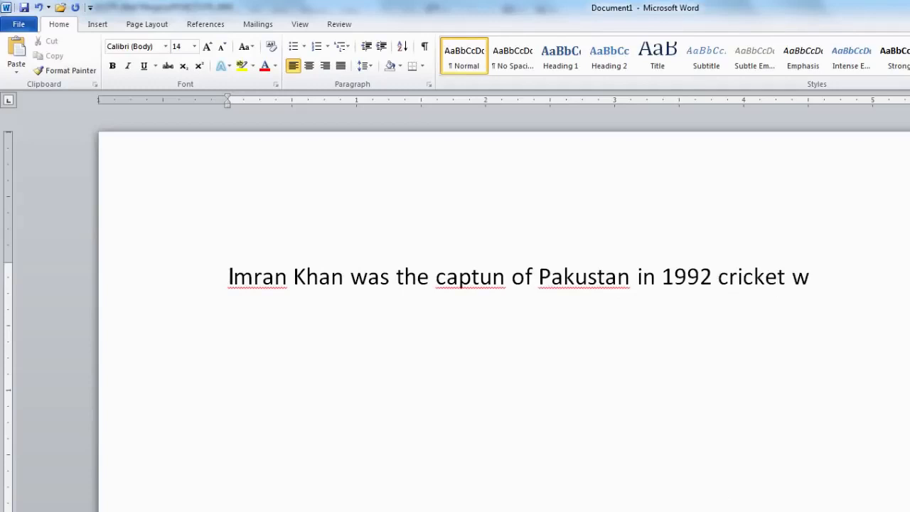
{"action": "type", "text": "up."}
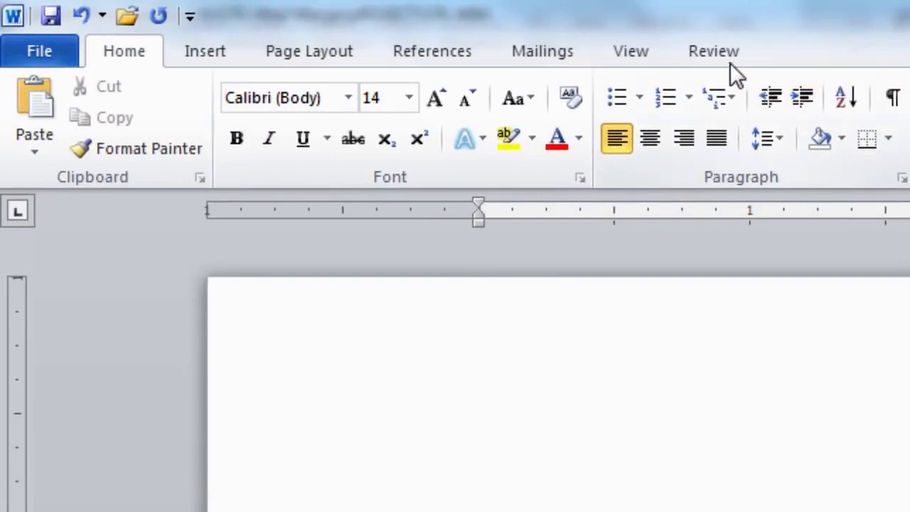
Step: Run the Spelling & Grammar check from the Review tab on the sentence
{"action": "left_click", "coordinate": [720, 55]}
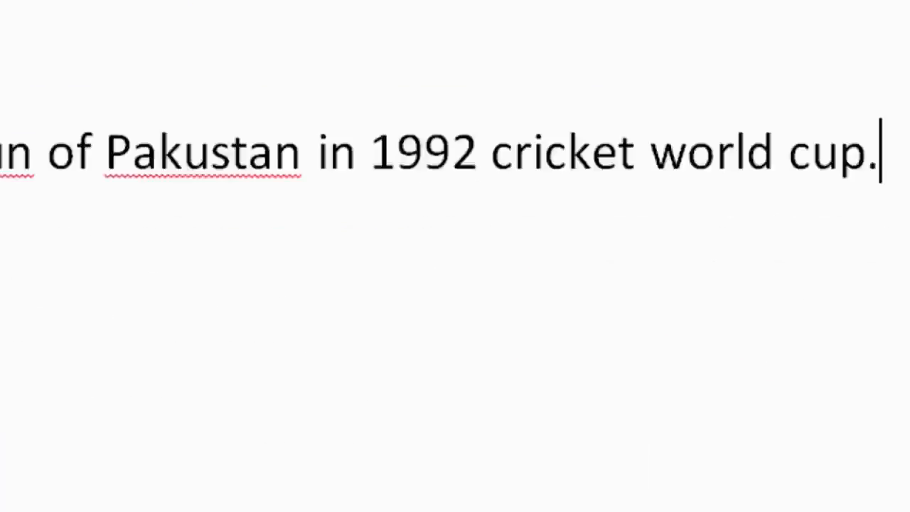
{"action": "left_click", "coordinate": [51, 147]}
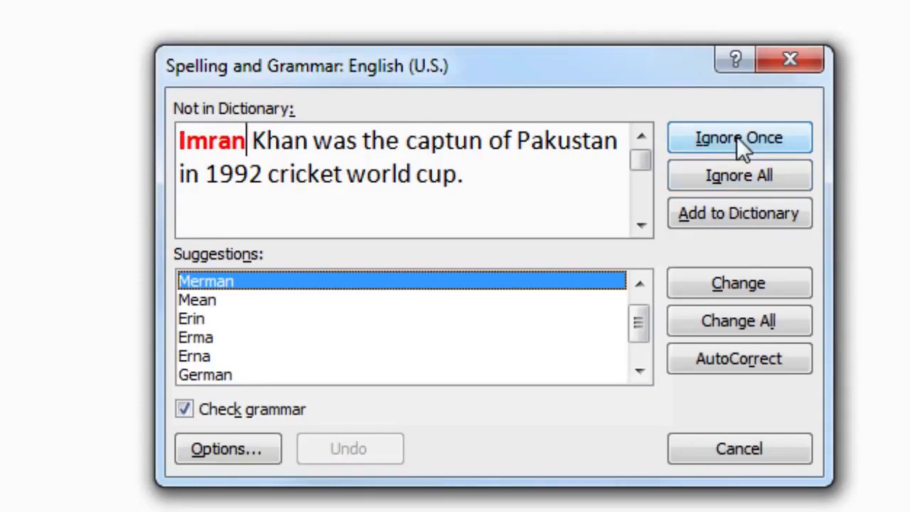
Step: Keep 'Imran', correct 'captun' to 'captain', finish the check, and type 'Love Pakustan' on a new line
{"action": "left_click", "coordinate": [743, 176]}
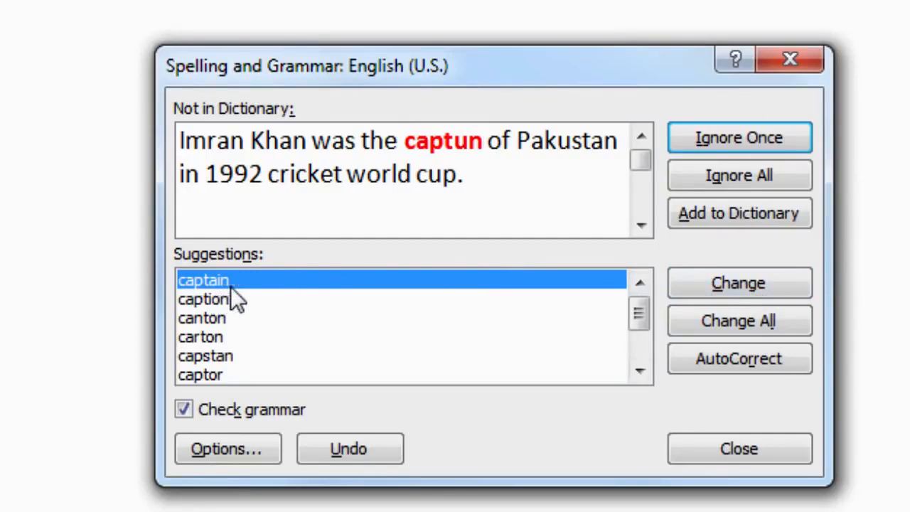
{"action": "left_click", "coordinate": [755, 326]}
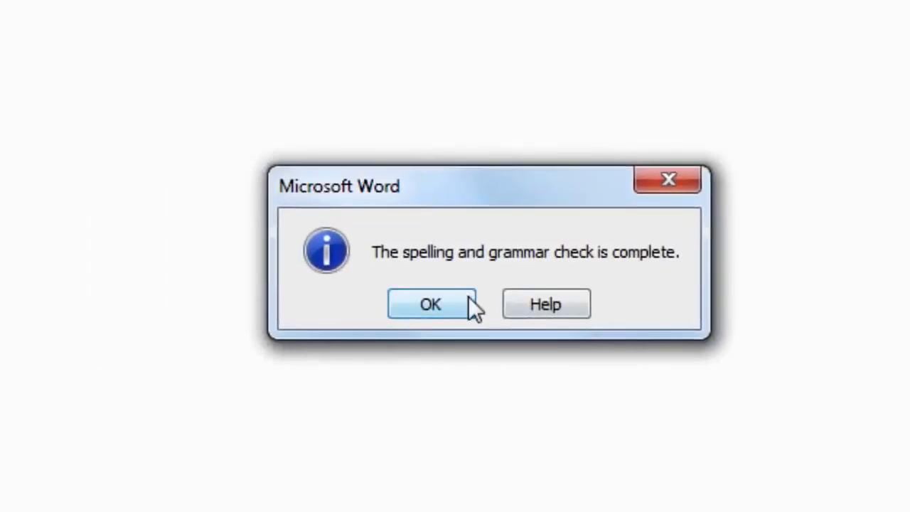
{"action": "left_click", "coordinate": [466, 303]}
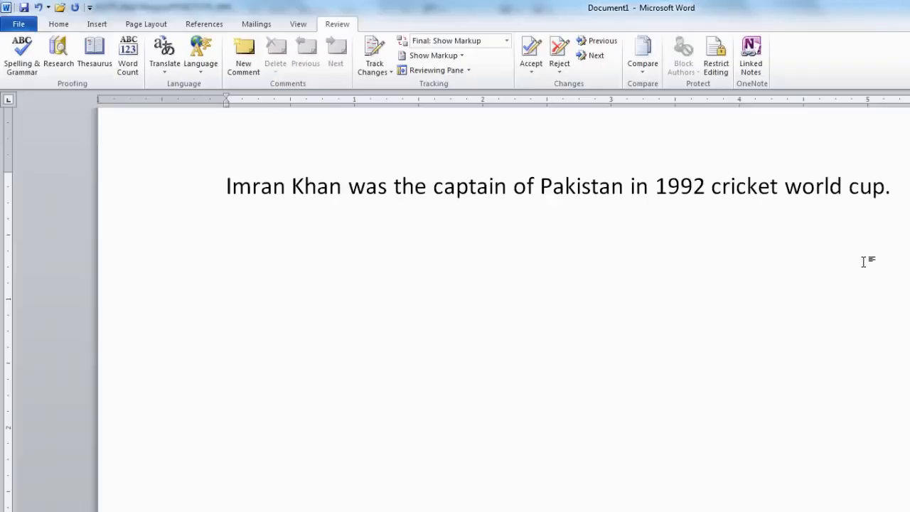
{"action": "type", "text": "Love "}
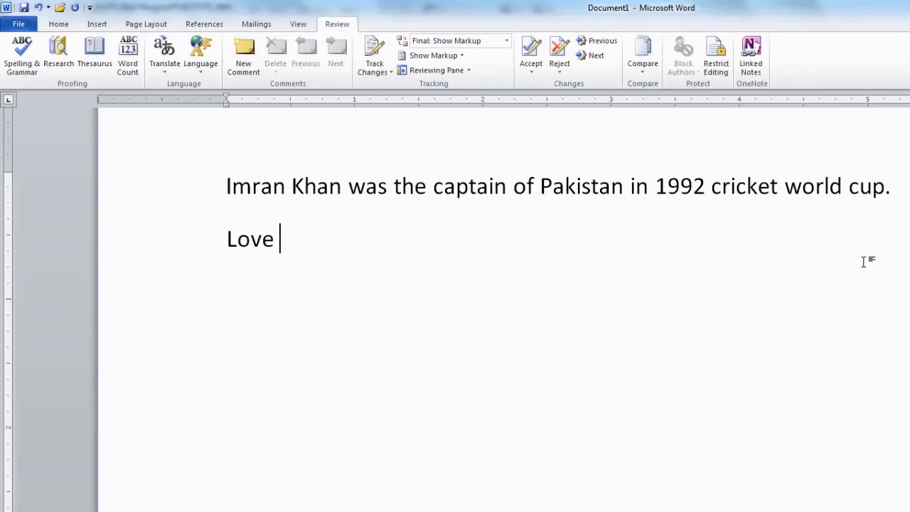
{"action": "type", "text": "Pakustan"}
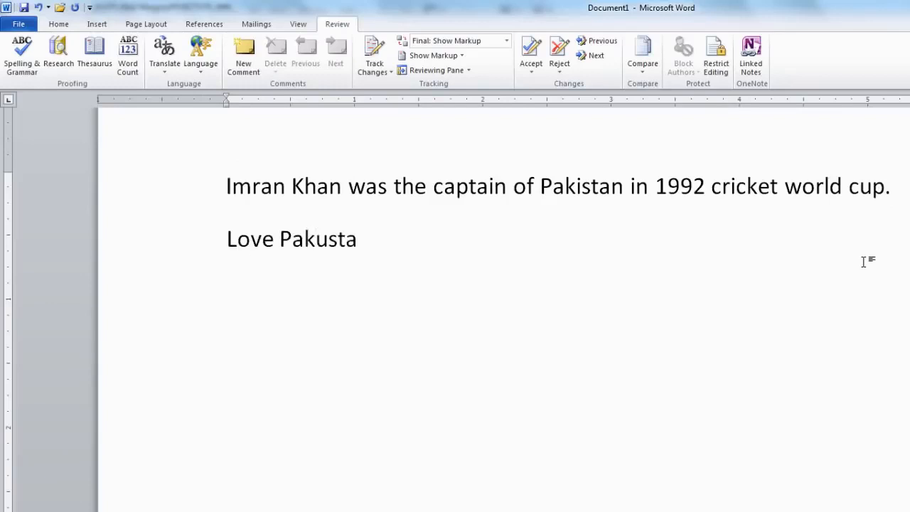